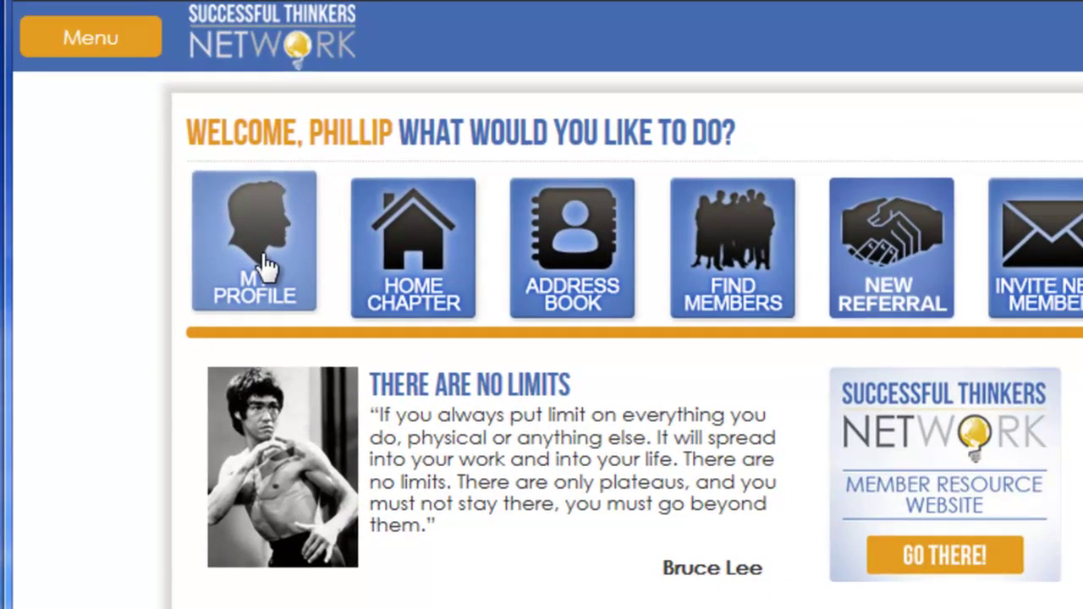
Open My Profile from the welcome dashboard to show the My Contact Information page
click(265, 267)
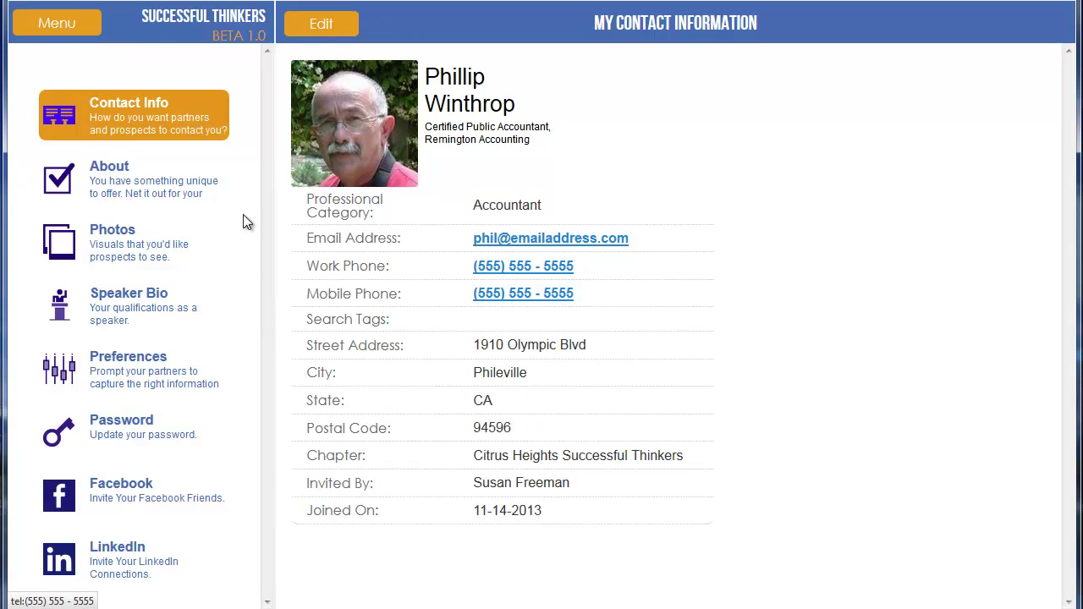
Look over the About Me and My Photos pages, then open Contact Info in the Update Profile form
click(141, 187)
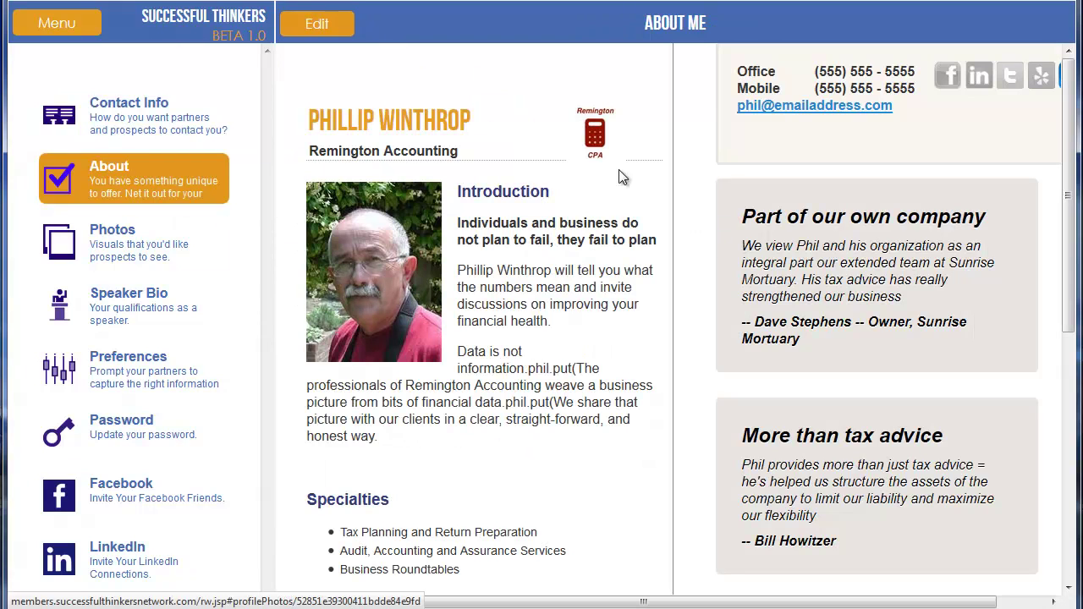
click(173, 254)
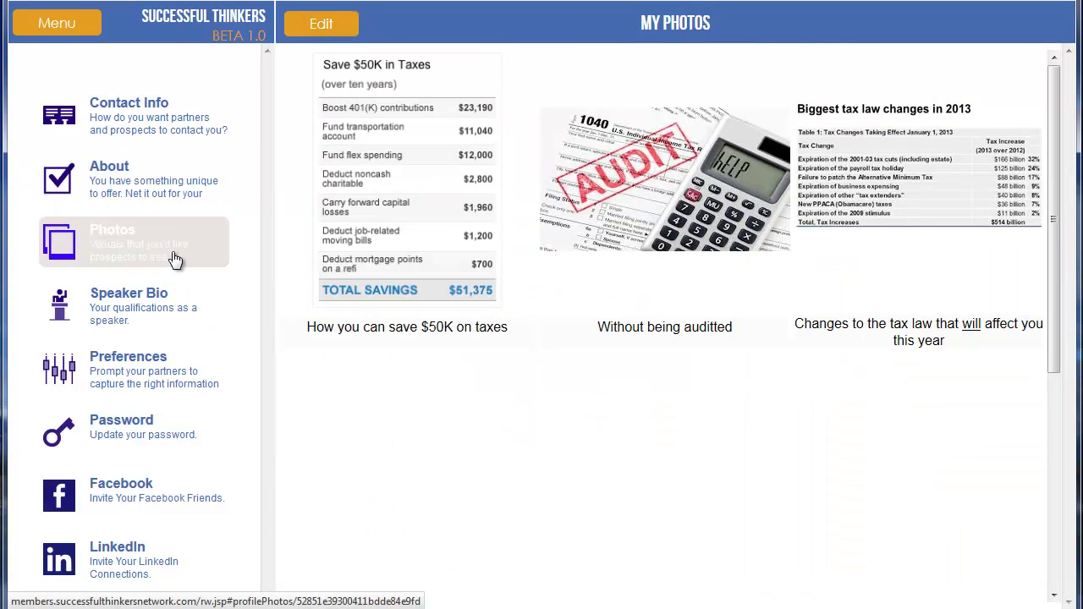
click(145, 118)
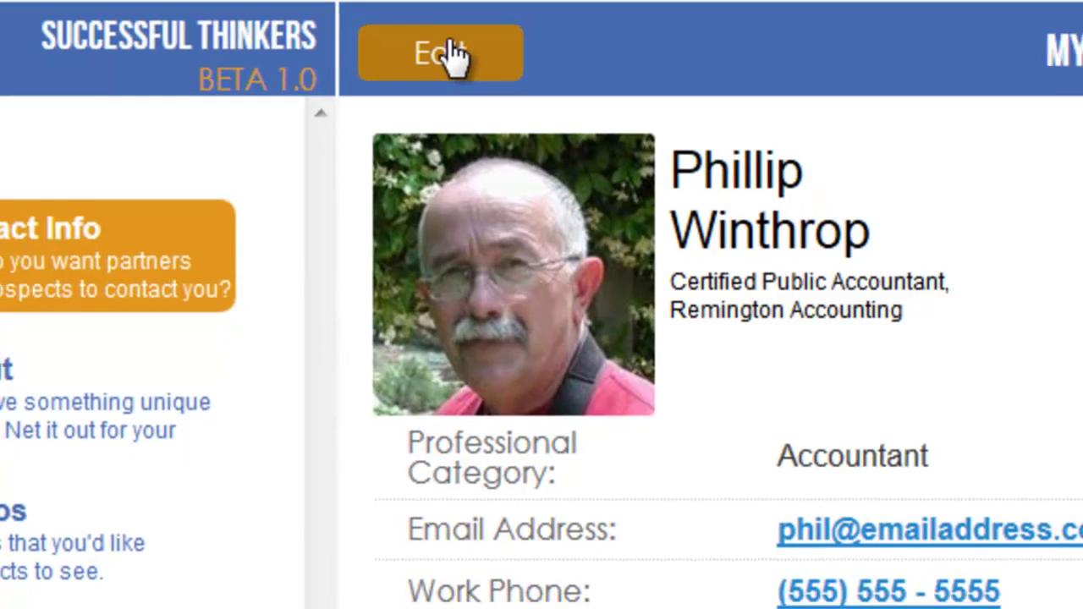
click(452, 54)
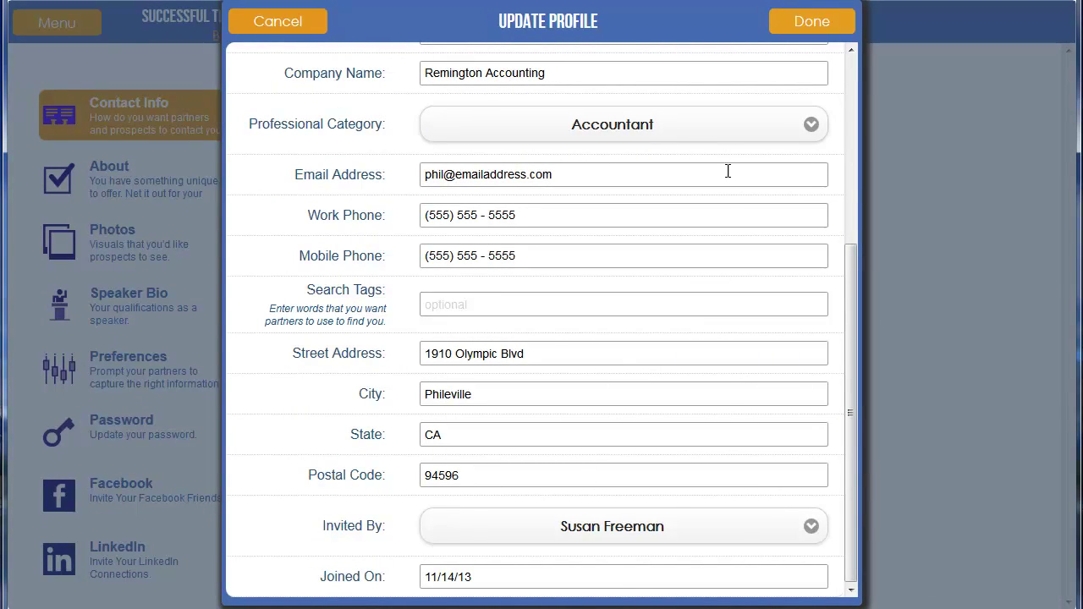
Check the First Name and Last Name fields, then bring up the Pick Profession list
drag(846, 344, 783, 99)
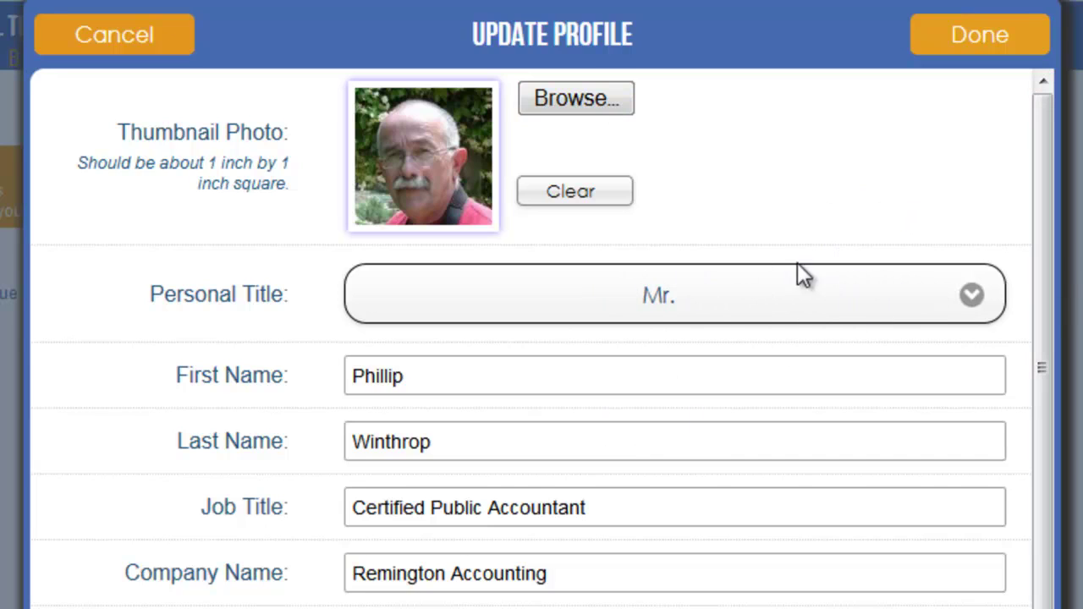
click(470, 375)
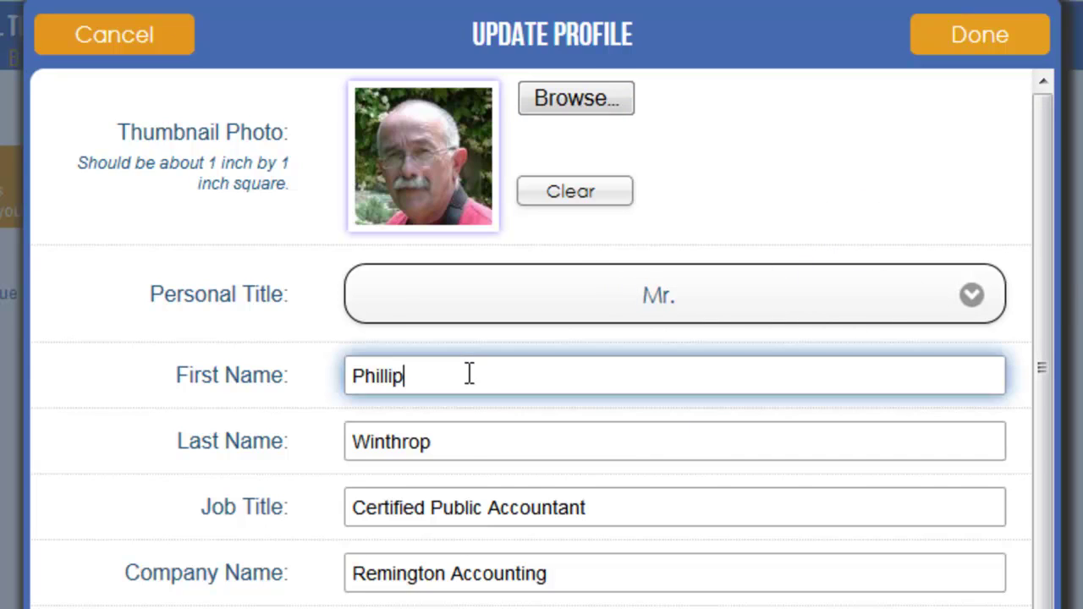
click(468, 440)
scroll(481, 403, down, 3)
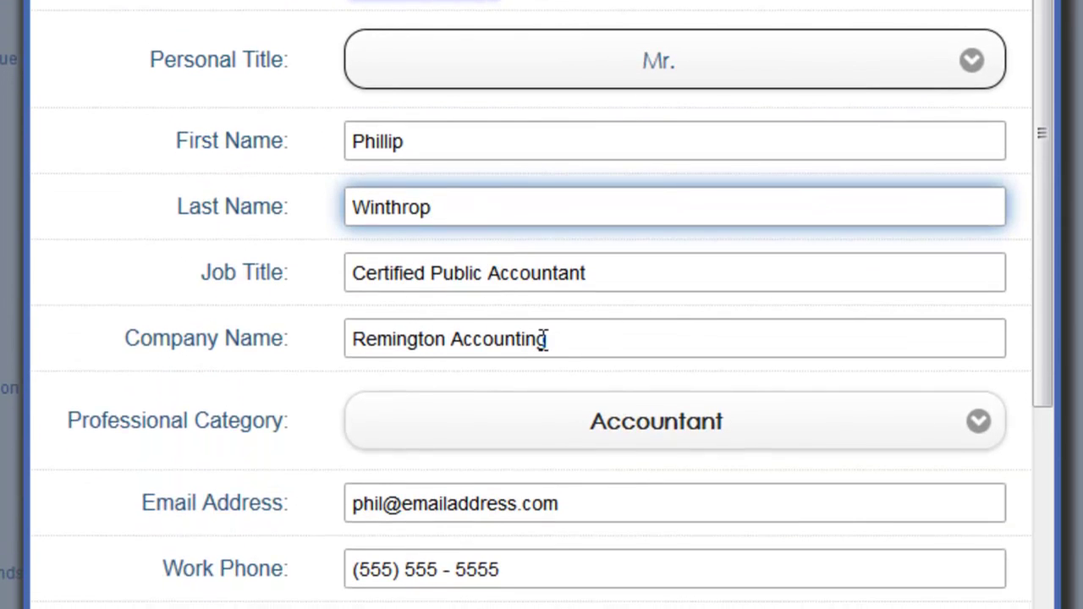
drag(1042, 387, 1045, 501)
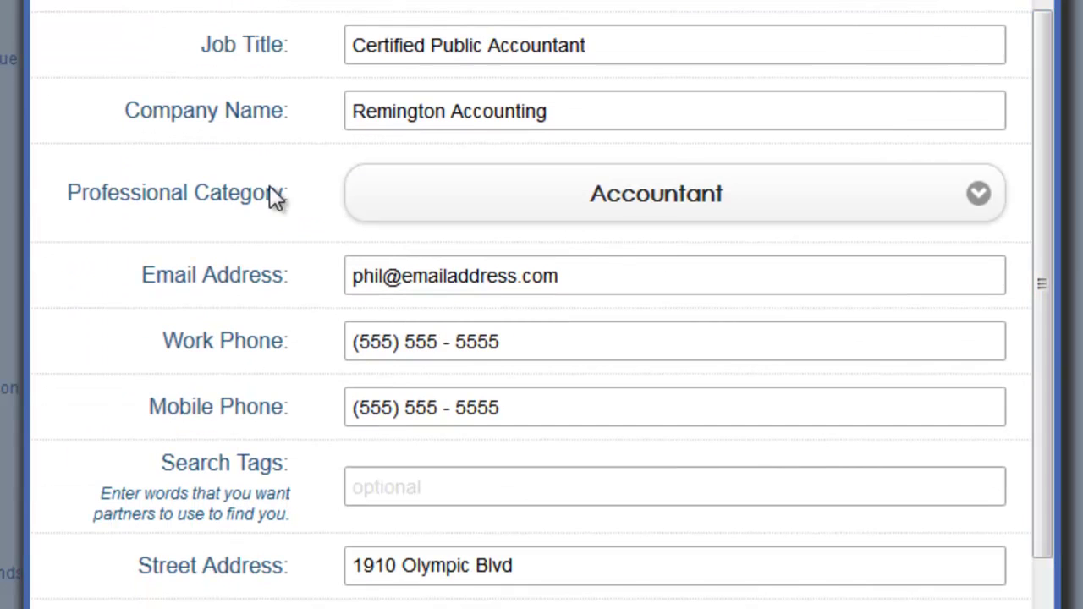
click(933, 198)
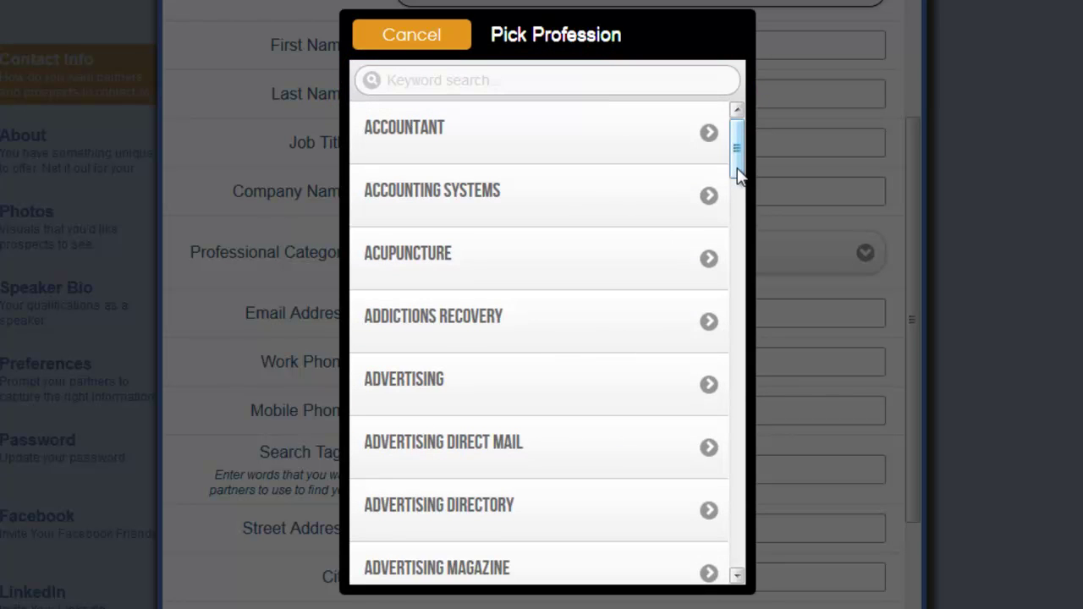
Browse the professions, loading more with SHOW MORE, then cancel to keep Accountant
drag(738, 169, 753, 574)
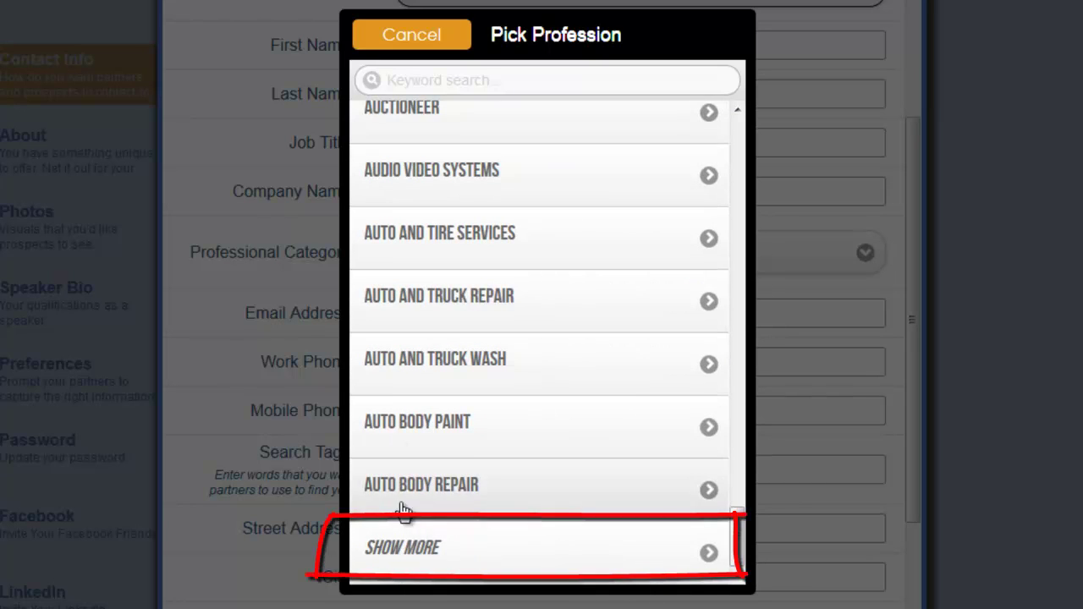
click(422, 563)
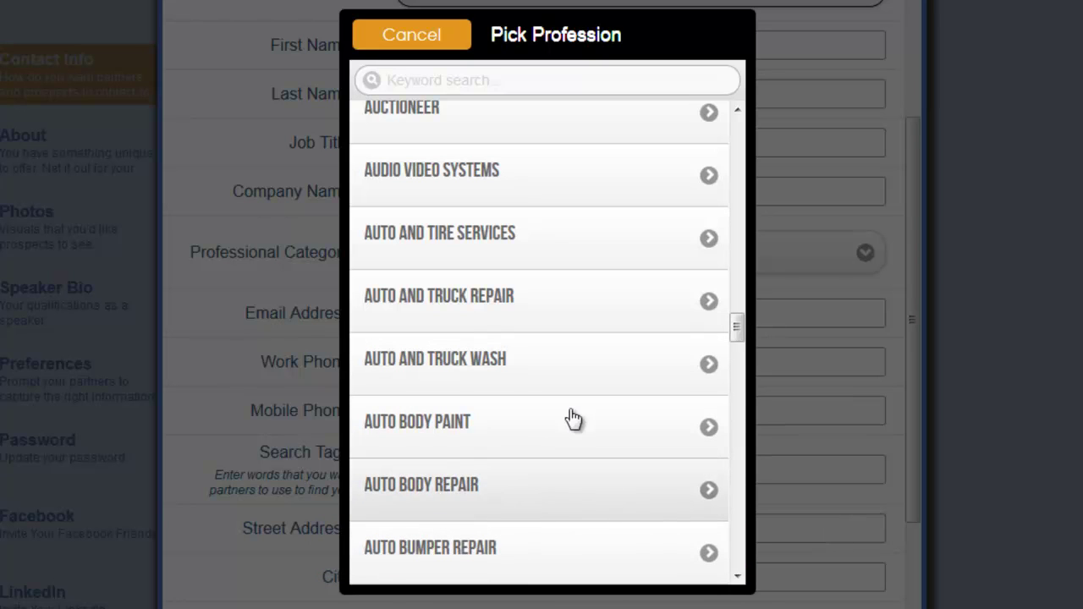
drag(738, 328, 738, 125)
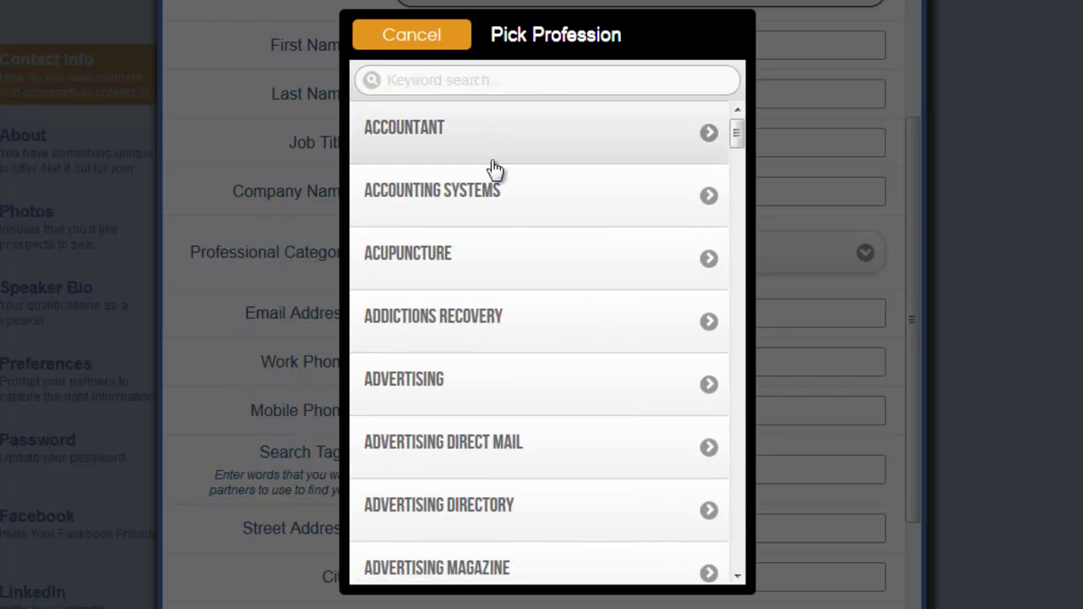
drag(737, 135, 739, 106)
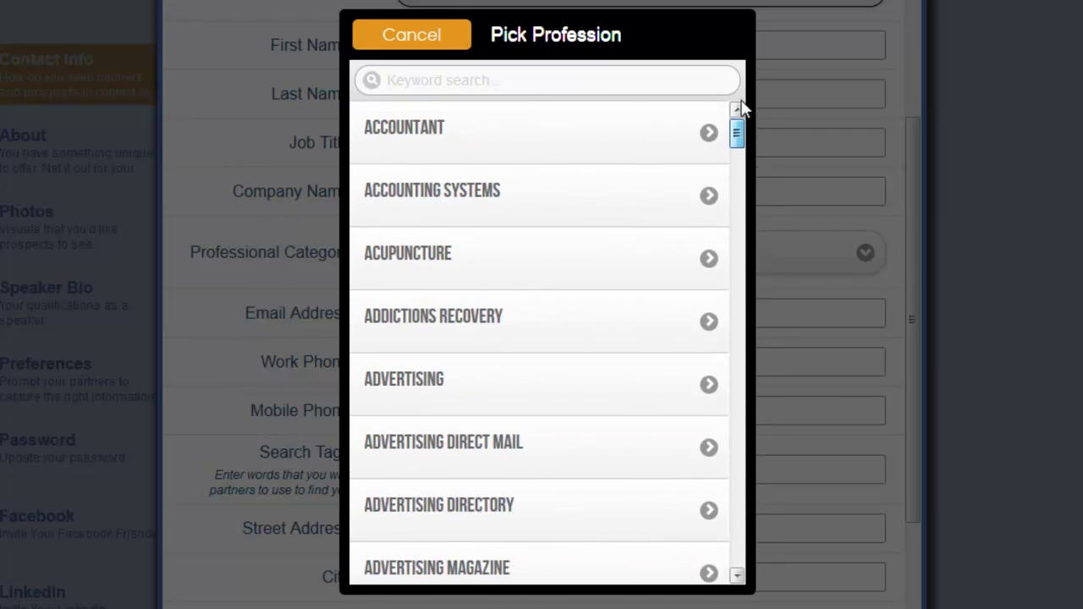
click(406, 38)
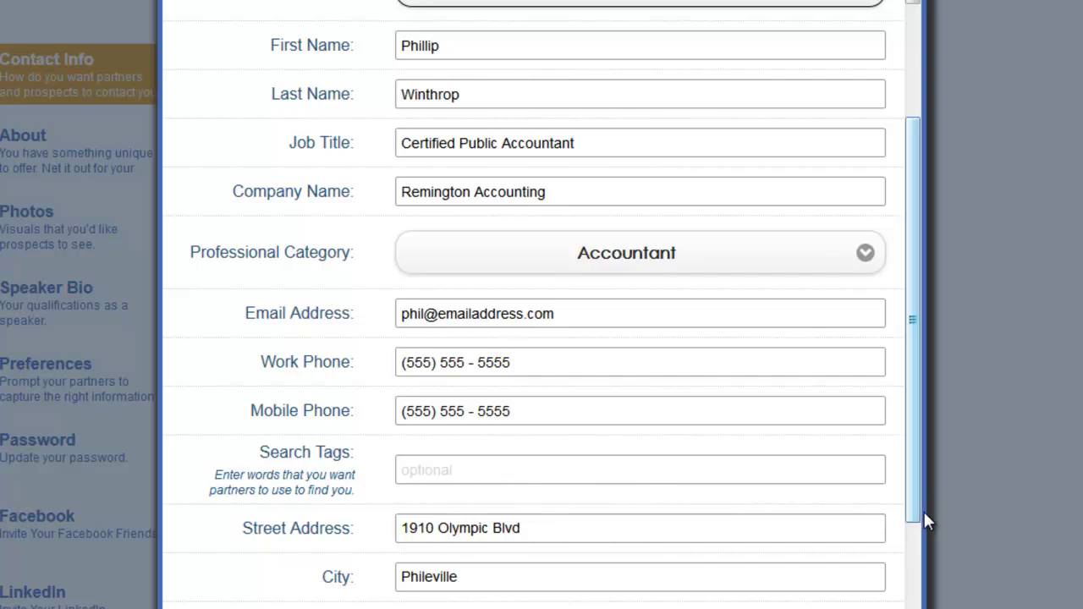
Open the Invited By picker and cancel it, leaving the inviter unchanged
drag(914, 513, 913, 608)
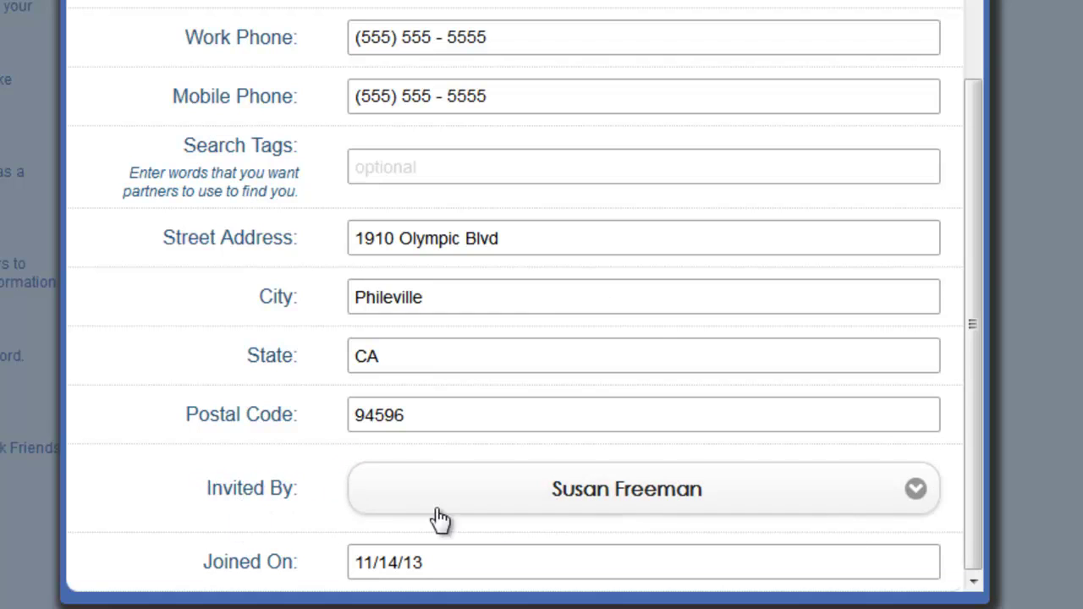
click(739, 505)
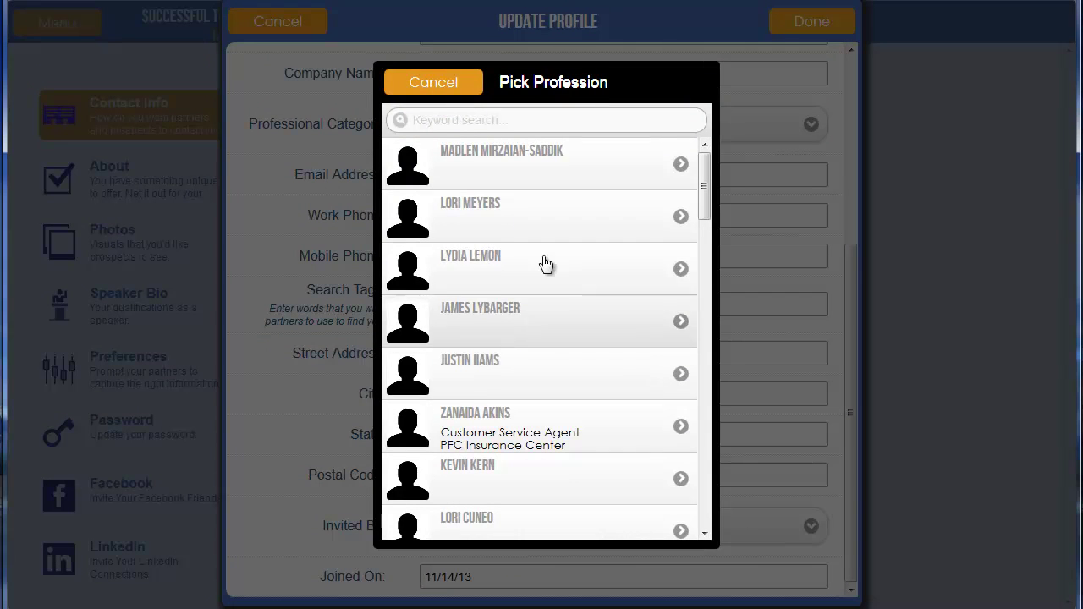
click(434, 83)
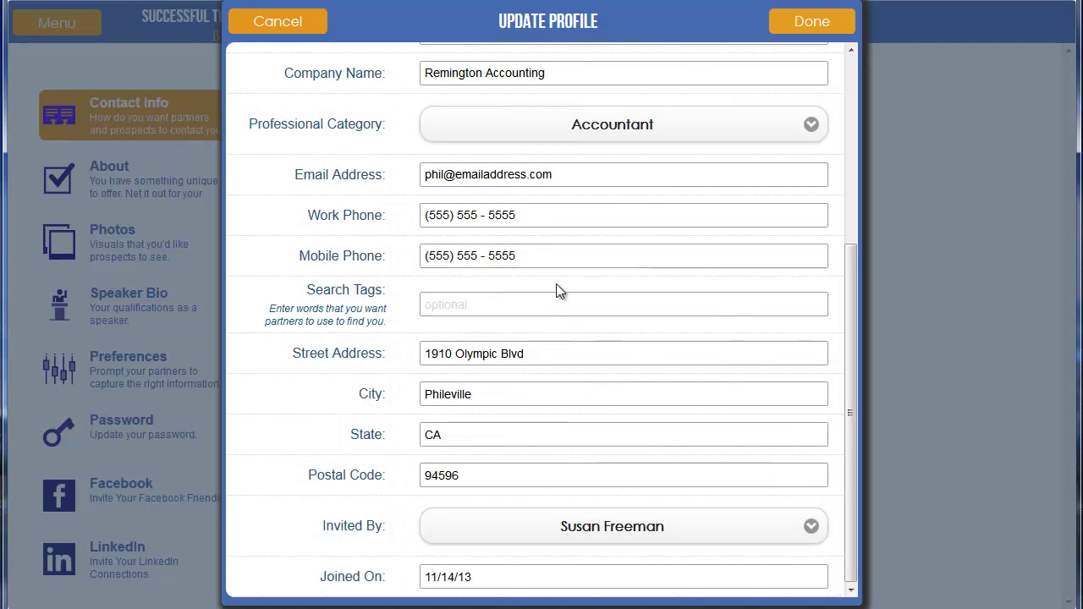
Save the contact information with Done and go to the About Me page
drag(852, 481, 849, 281)
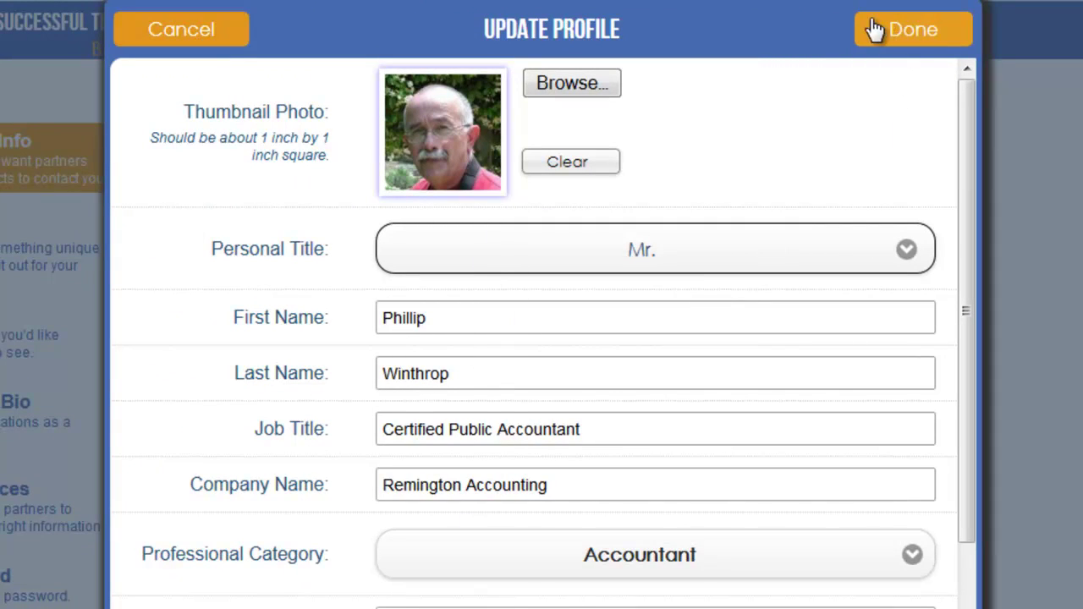
click(897, 38)
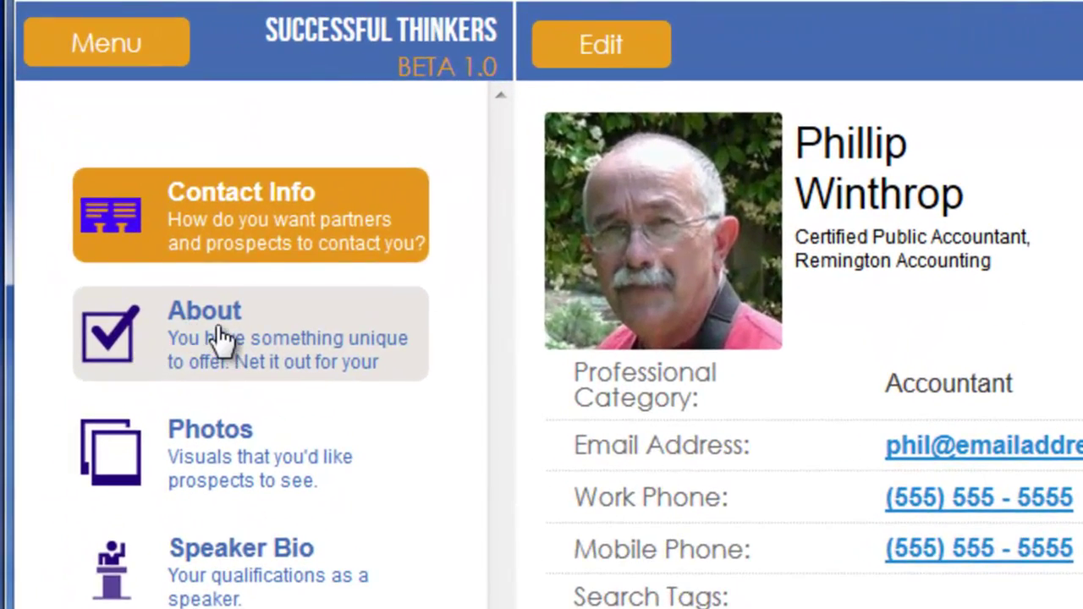
click(218, 339)
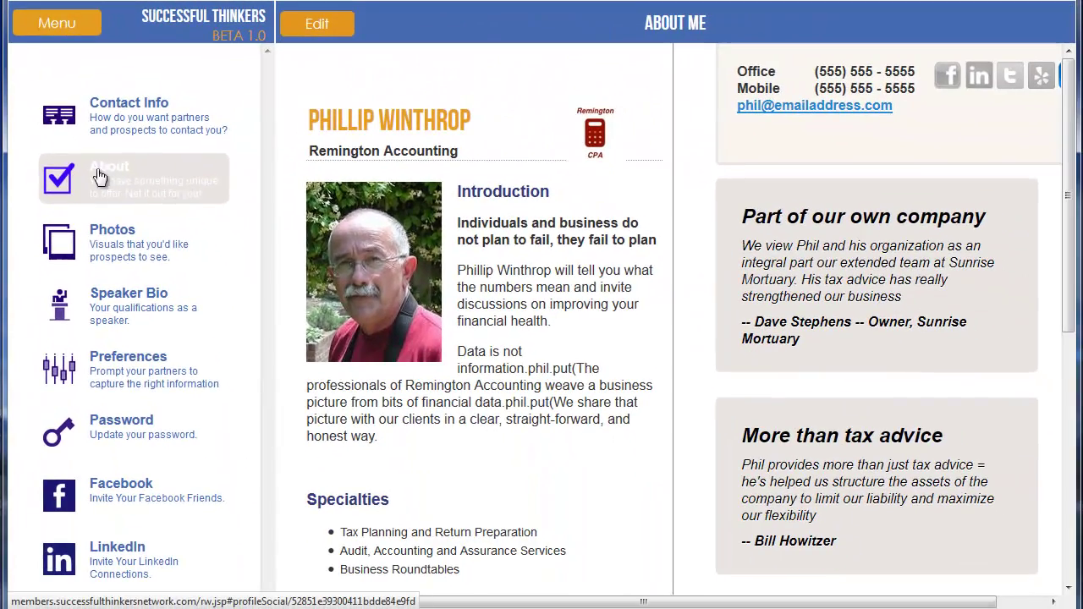
Edit About Me, review Step 1: Pictures and Web Links, and advance to Introduction & Specialties
drag(1068, 296, 1071, 102)
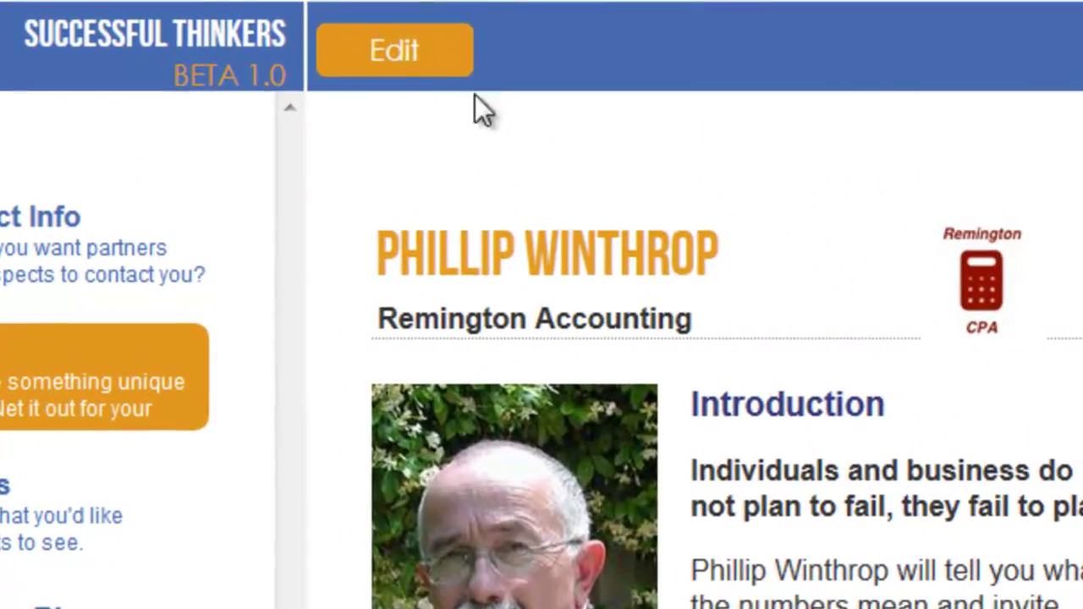
click(316, 23)
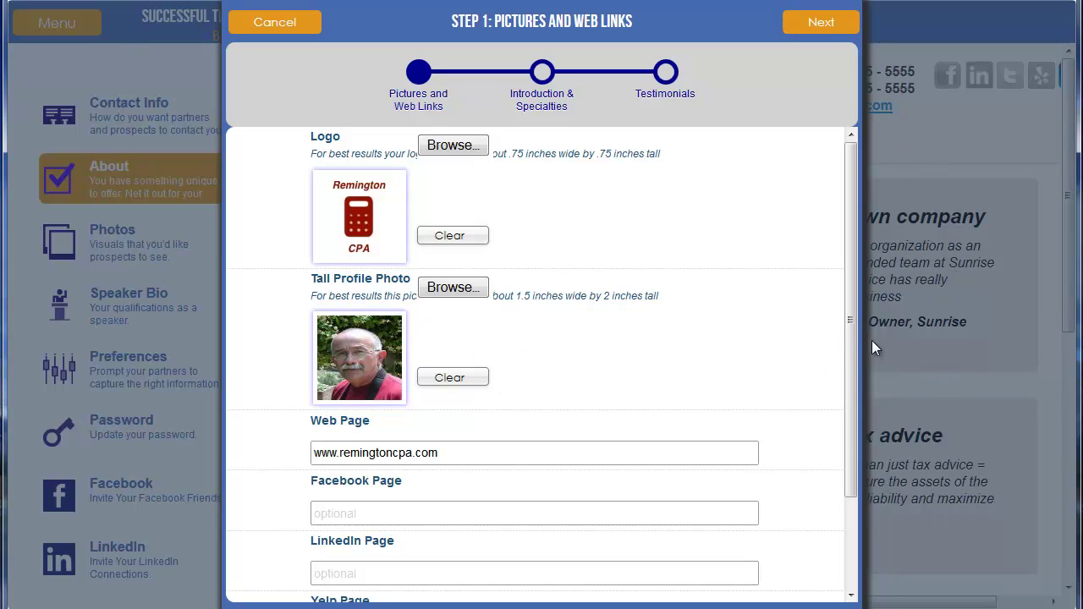
drag(855, 392, 857, 494)
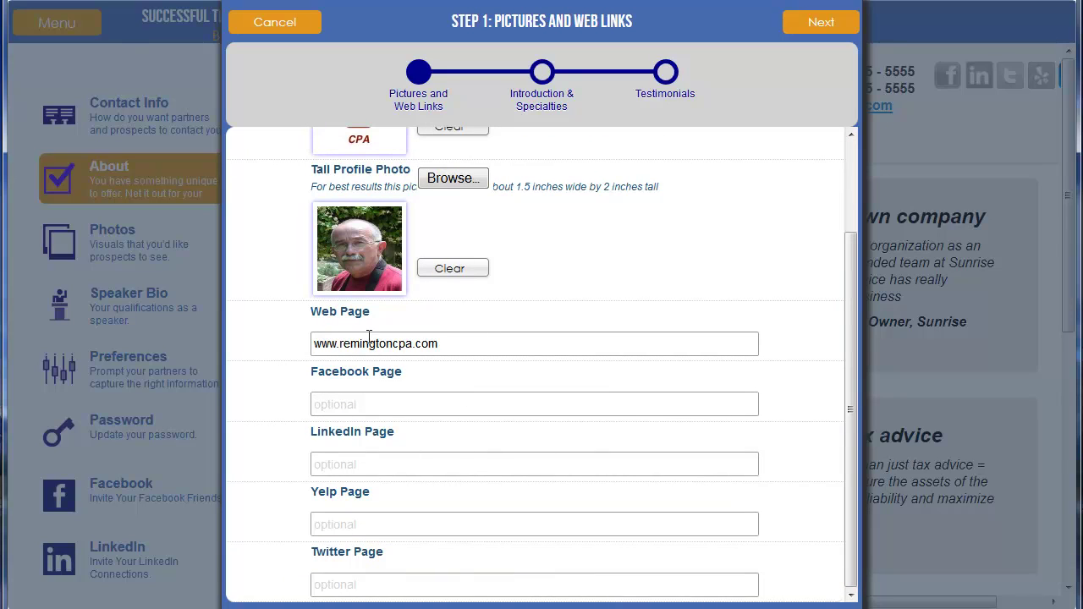
drag(853, 443, 856, 333)
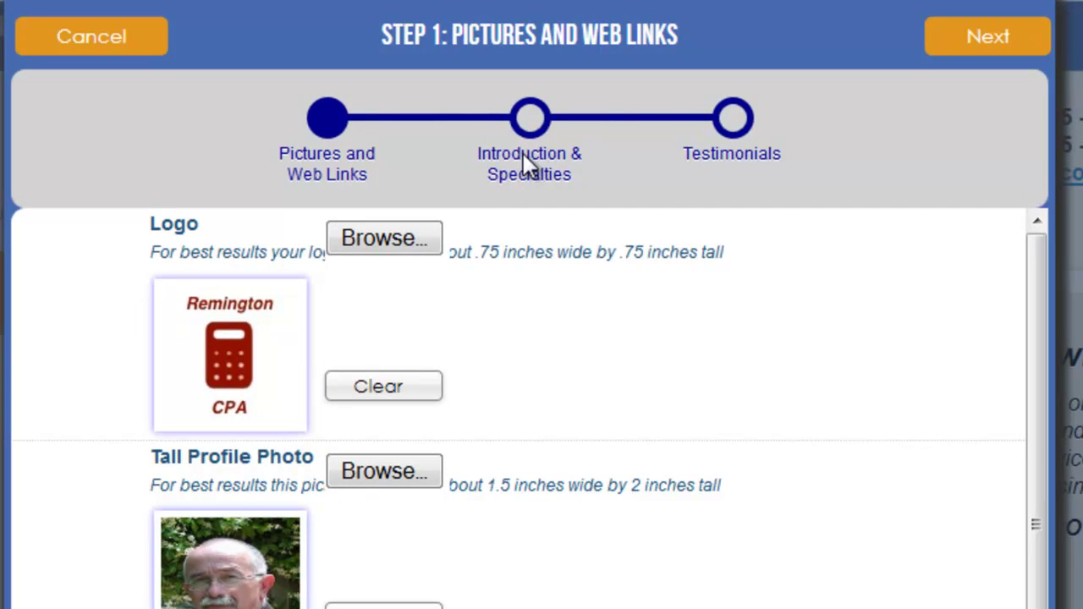
click(978, 61)
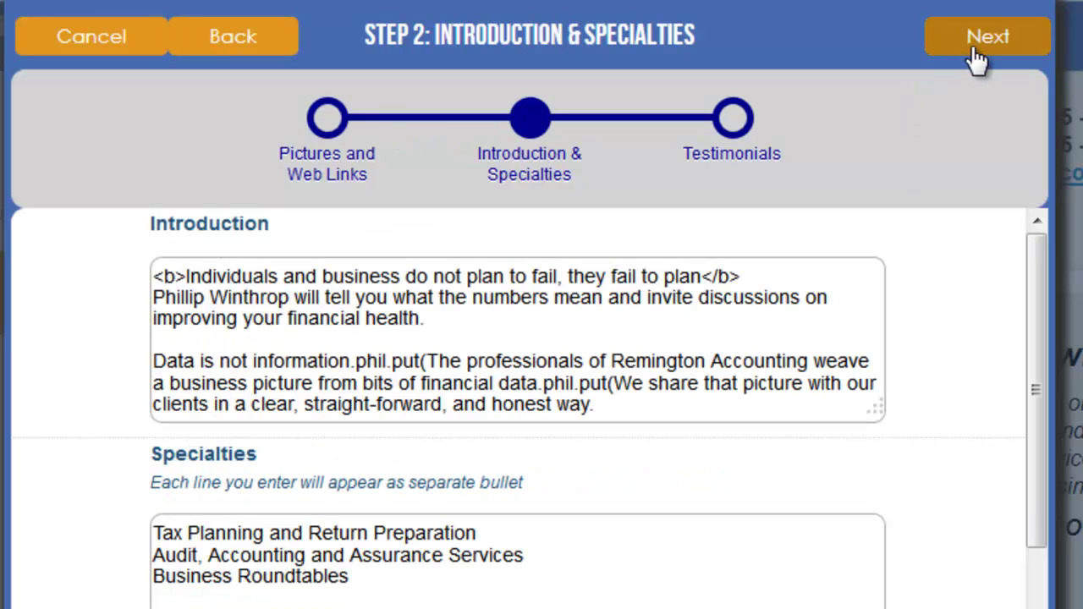
click(234, 297)
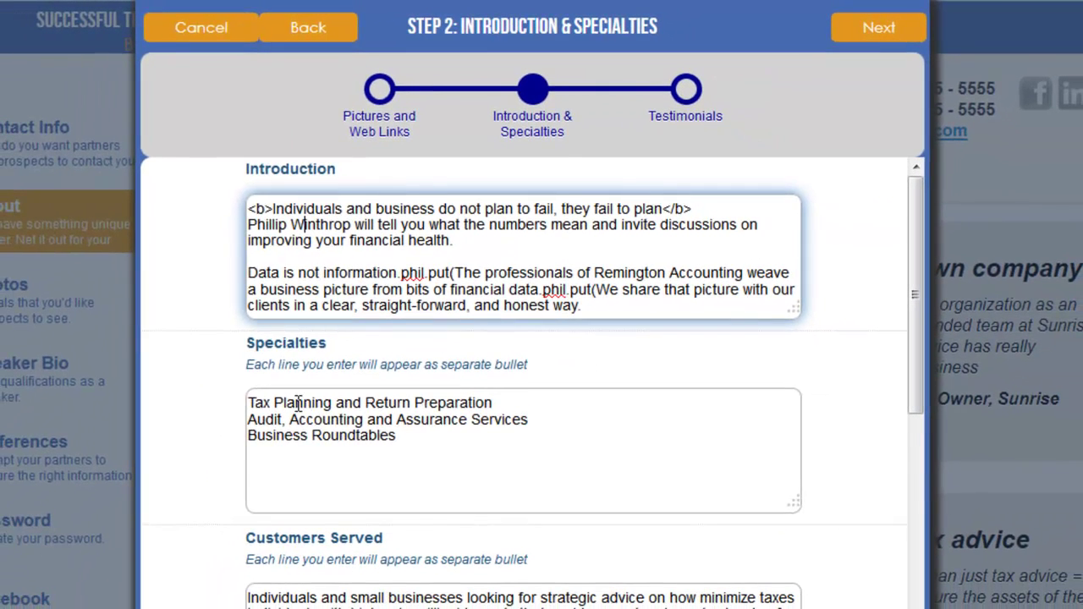
drag(216, 533, 355, 578)
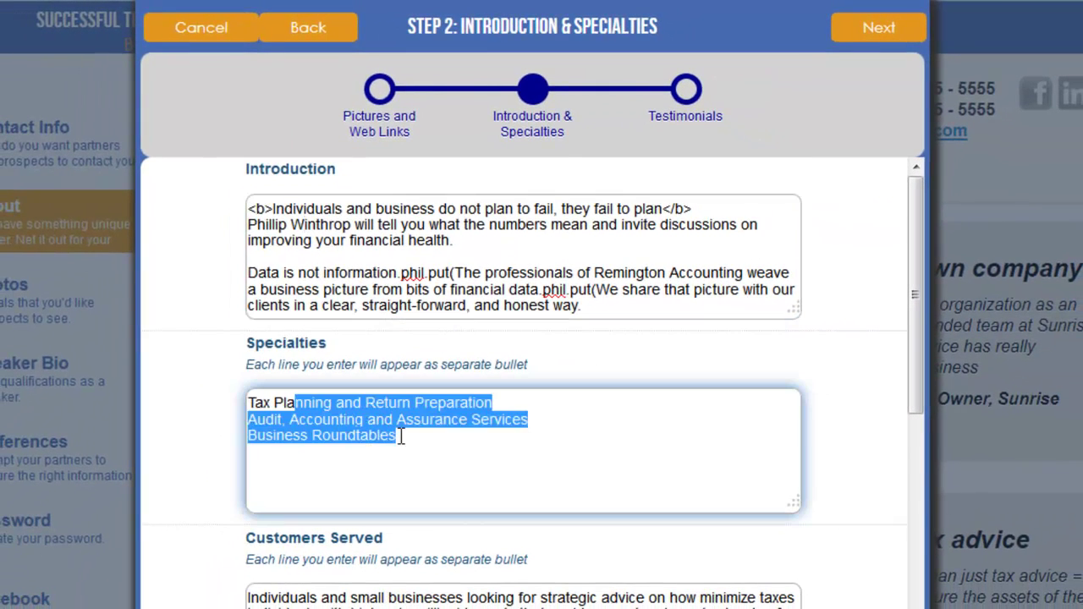
click(471, 440)
drag(916, 382, 919, 488)
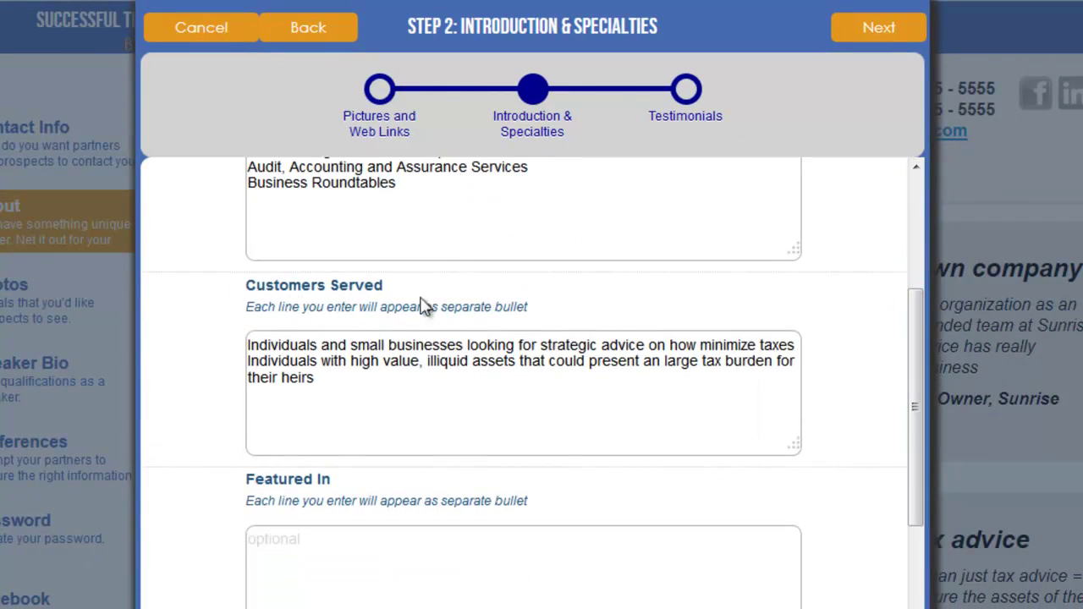
drag(351, 378, 244, 341)
click(324, 418)
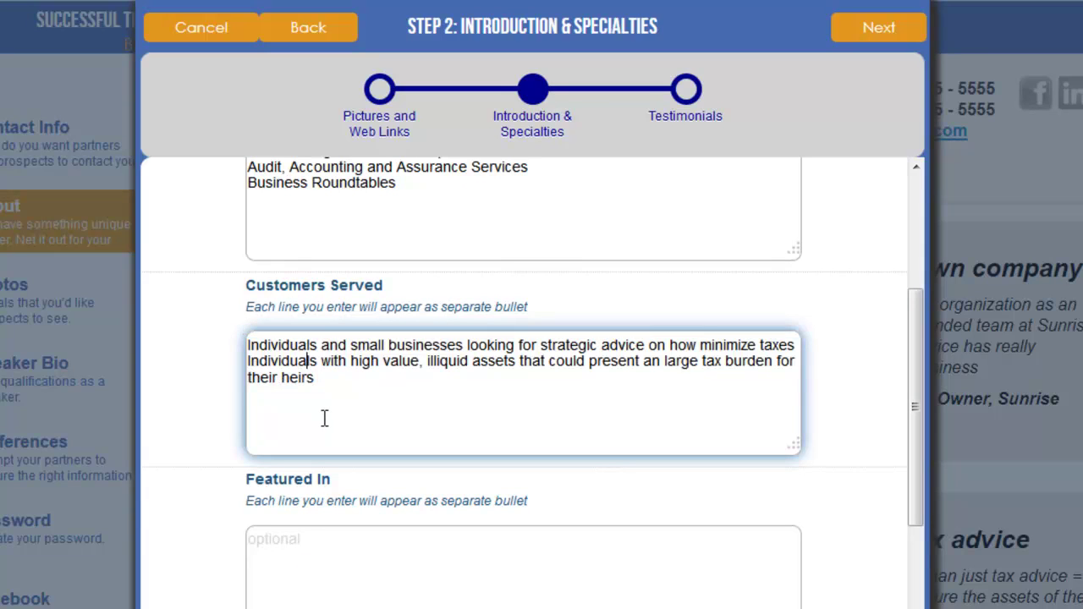
drag(336, 382, 247, 345)
click(336, 389)
drag(385, 382, 244, 337)
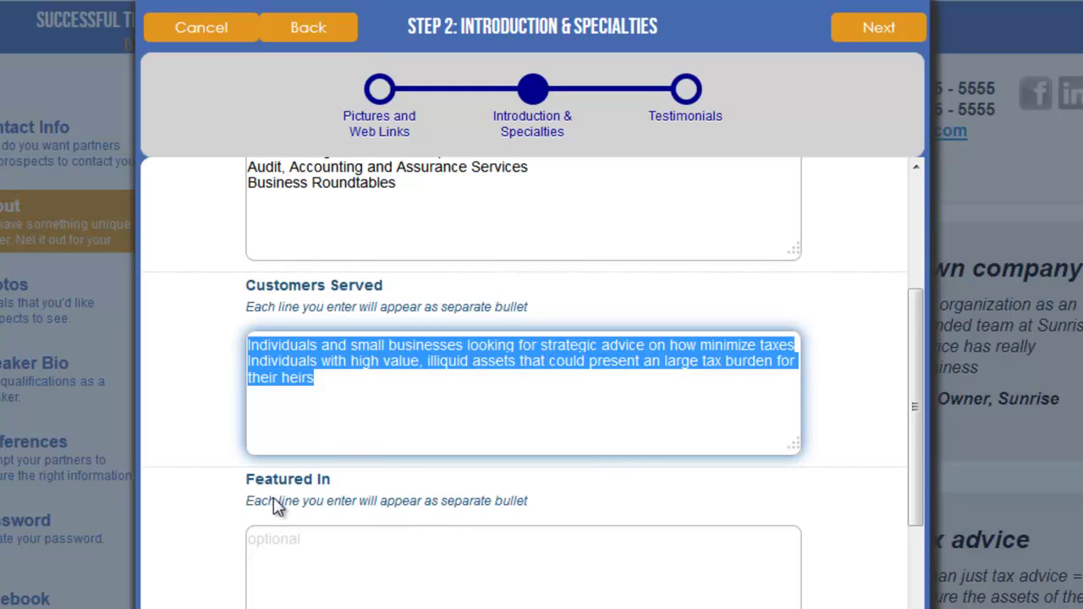
click(344, 545)
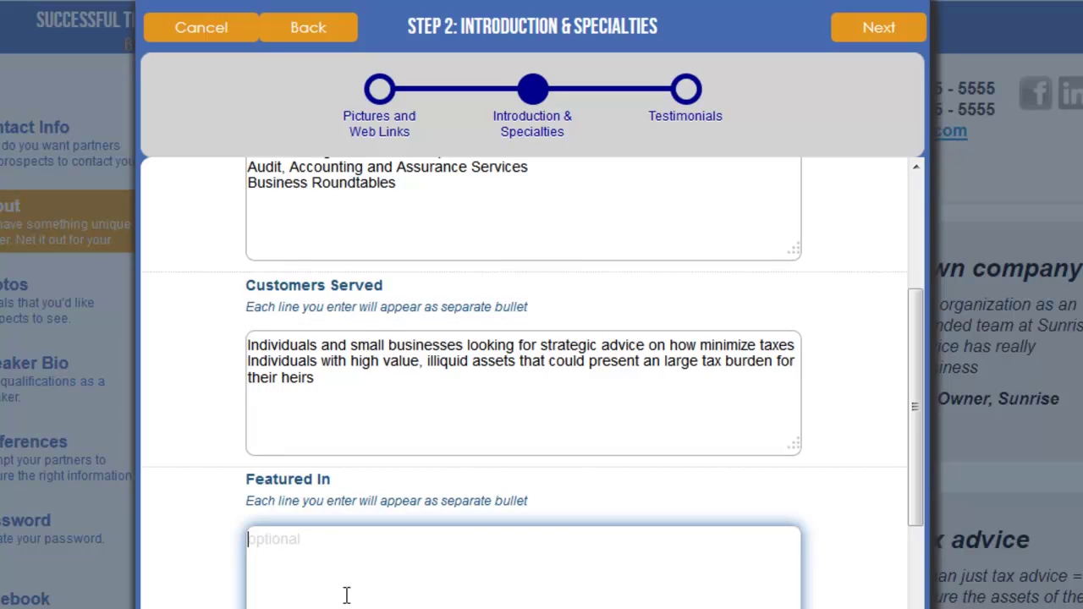
drag(920, 512, 931, 593)
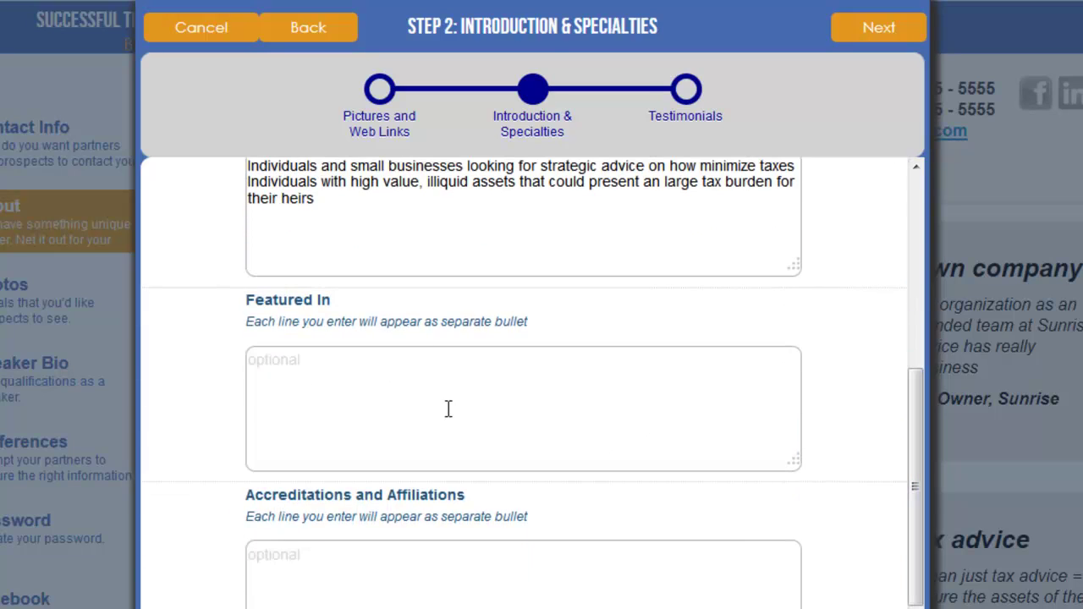
scroll(919, 481, down, 2)
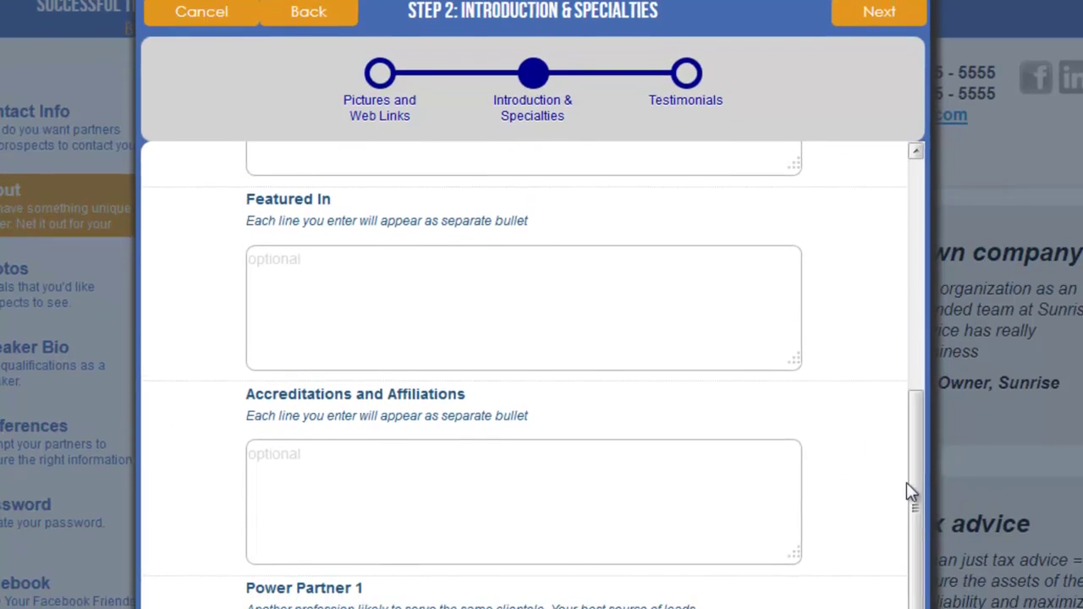
click(353, 340)
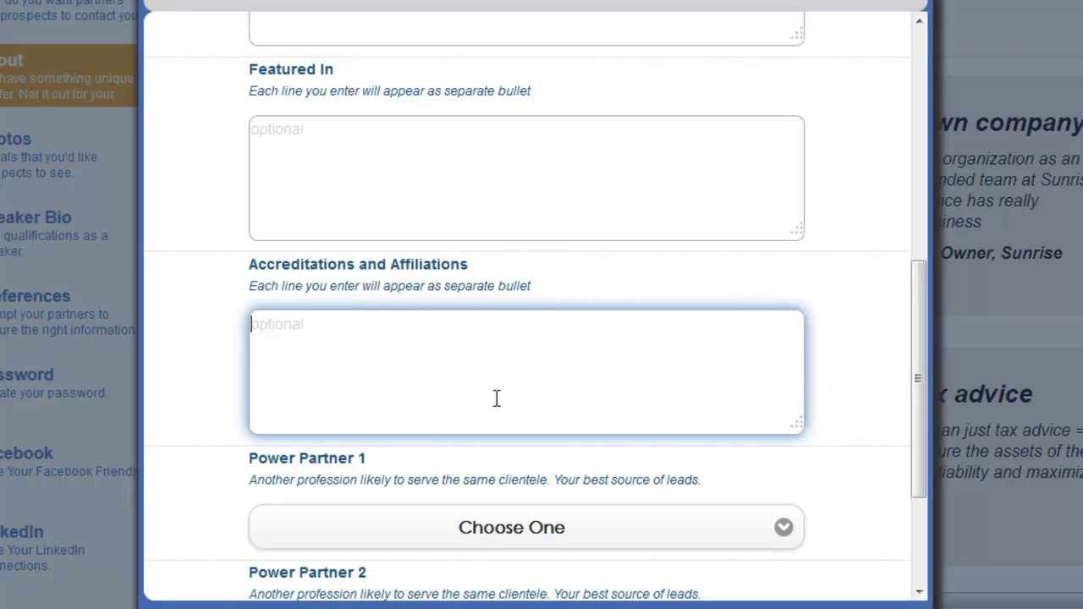
drag(918, 395, 947, 516)
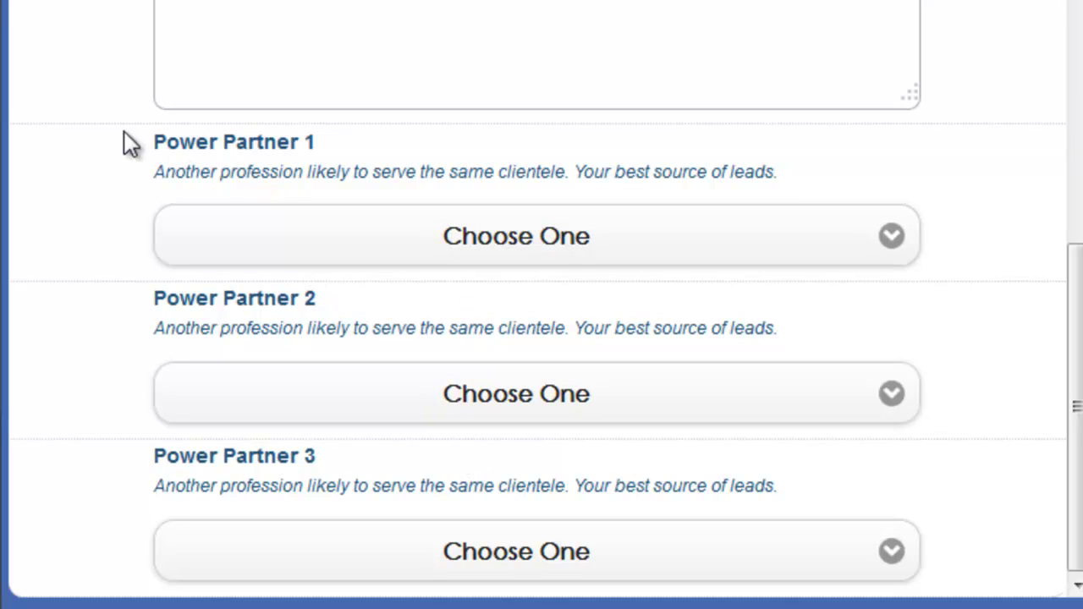
drag(1069, 363, 1071, 0)
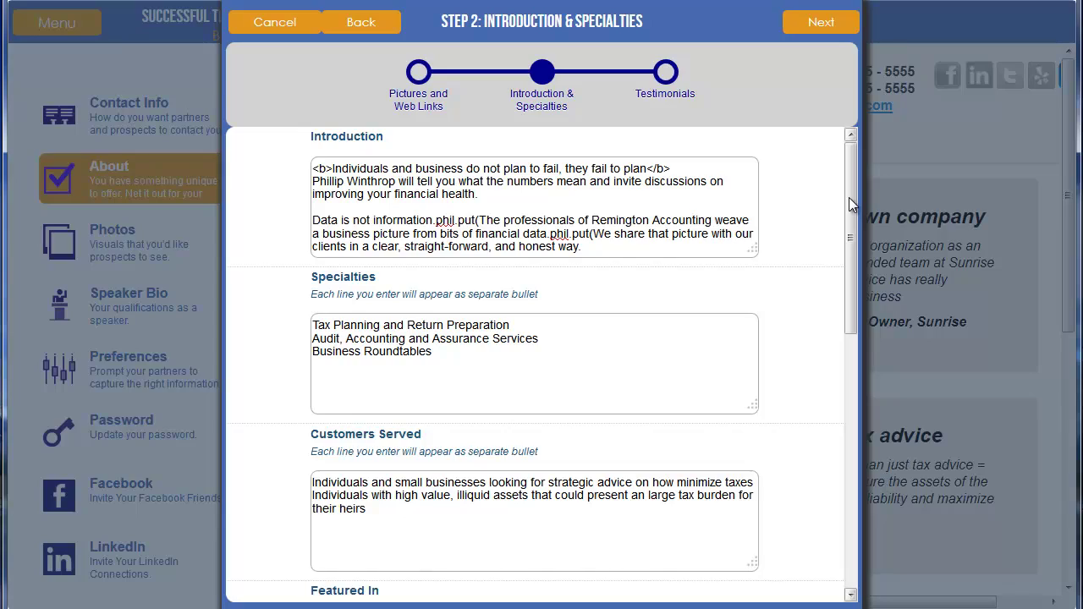
drag(848, 198, 887, 140)
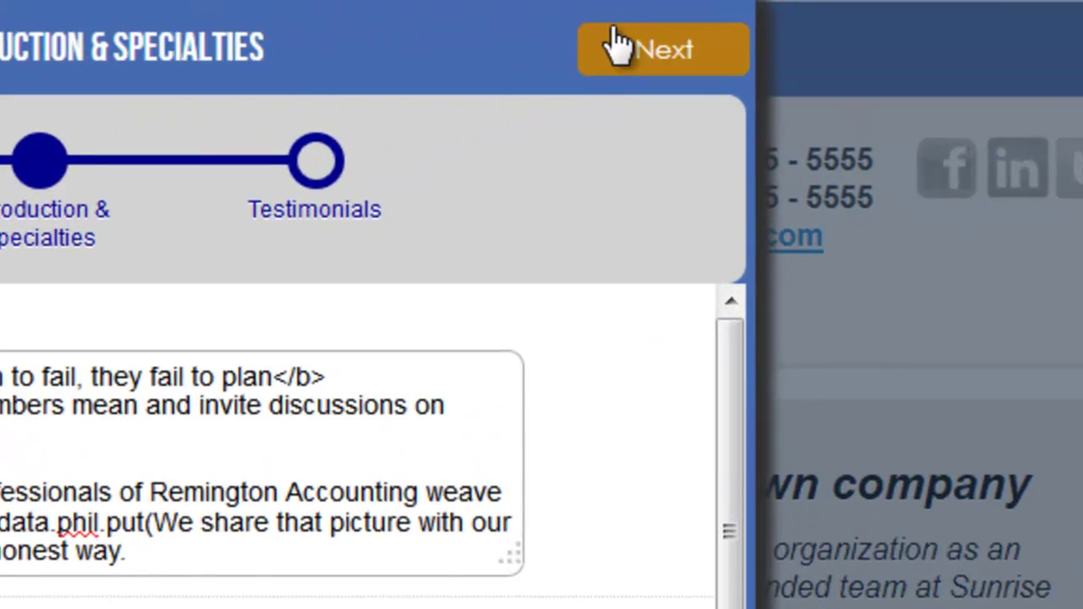
Advance to Step 3: Testimonials and review the Quote 1 Title
click(772, 22)
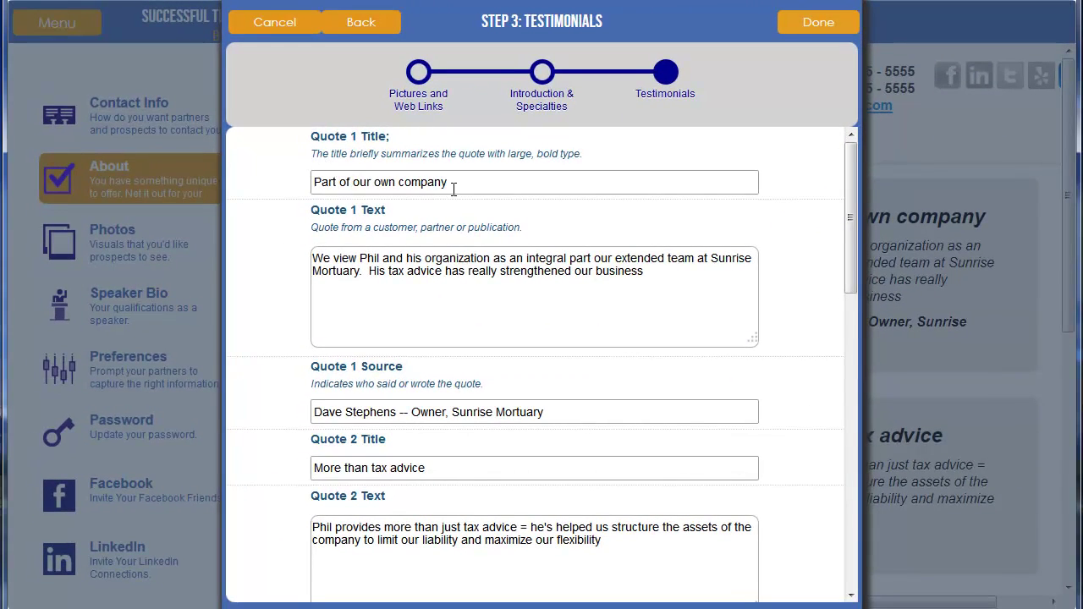
drag(854, 222, 850, 203)
click(377, 187)
drag(472, 186, 305, 180)
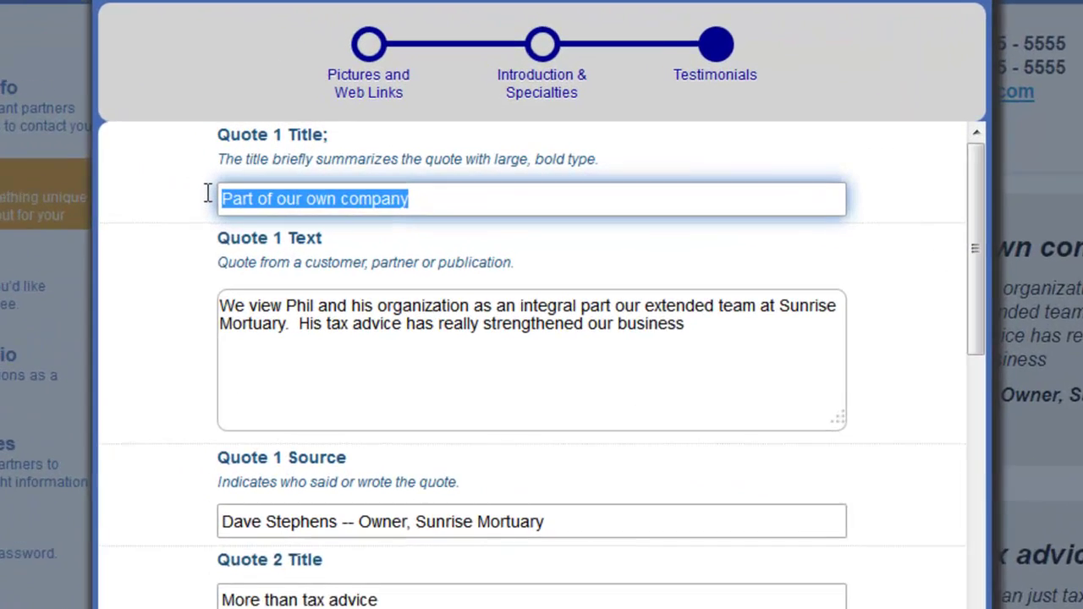
click(417, 203)
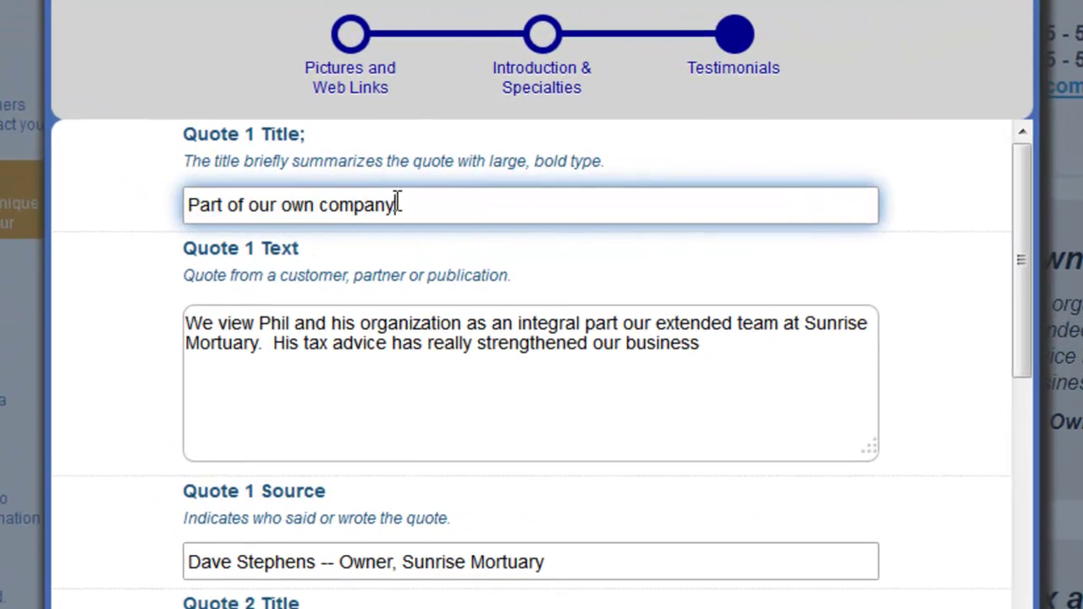
drag(397, 203, 188, 203)
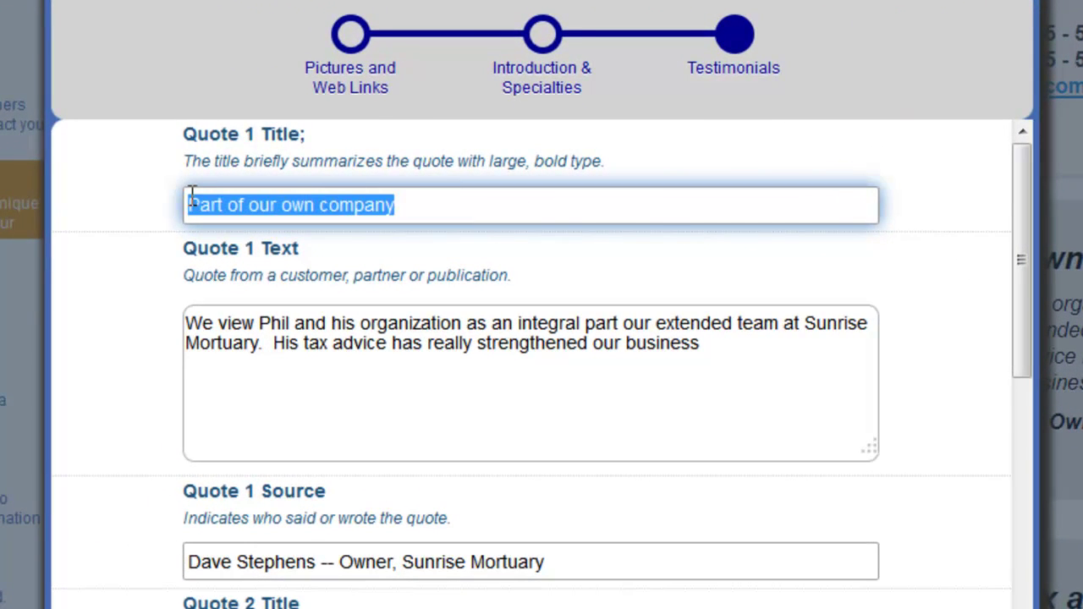
click(354, 214)
drag(1021, 375, 1031, 224)
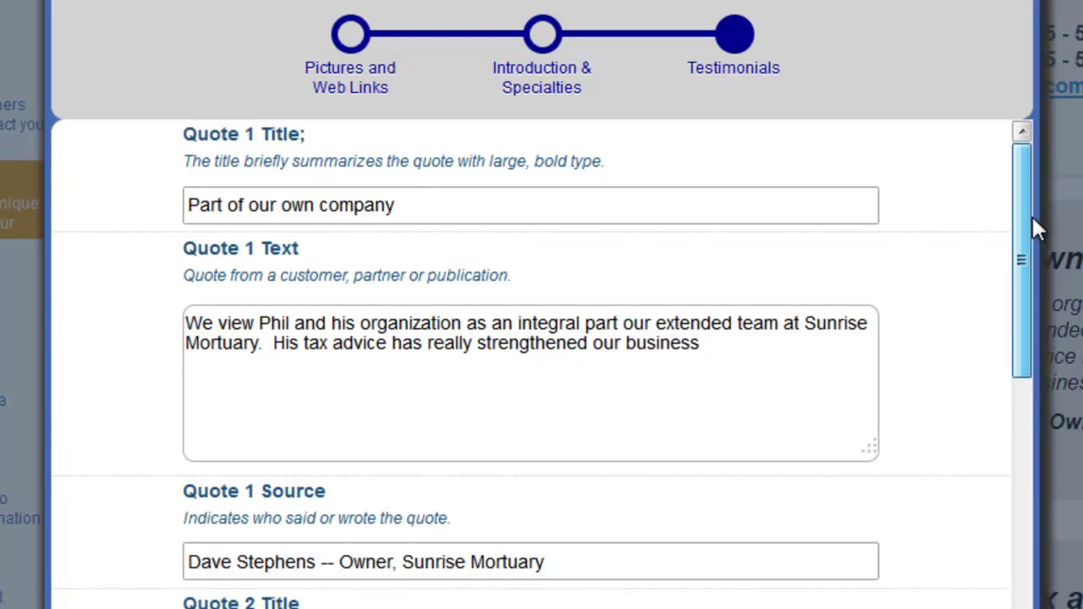
drag(432, 206, 196, 199)
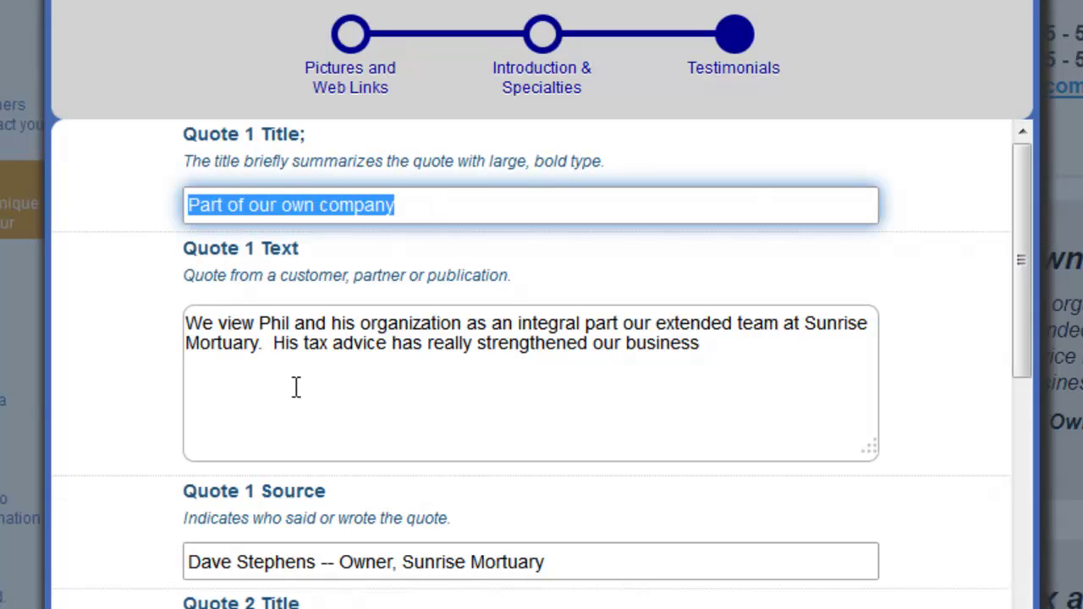
Review the Quote 1 Text and finish, showing 'Part of our own company' and 'More than tax advice'
click(717, 347)
drag(717, 347, 188, 309)
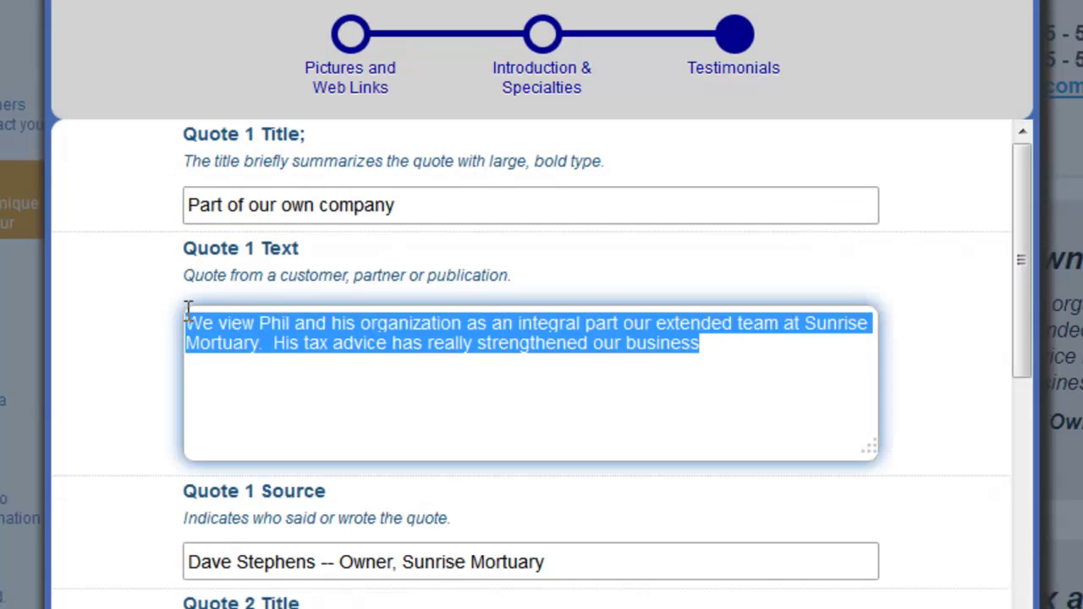
click(532, 365)
scroll(479, 578, down, 8)
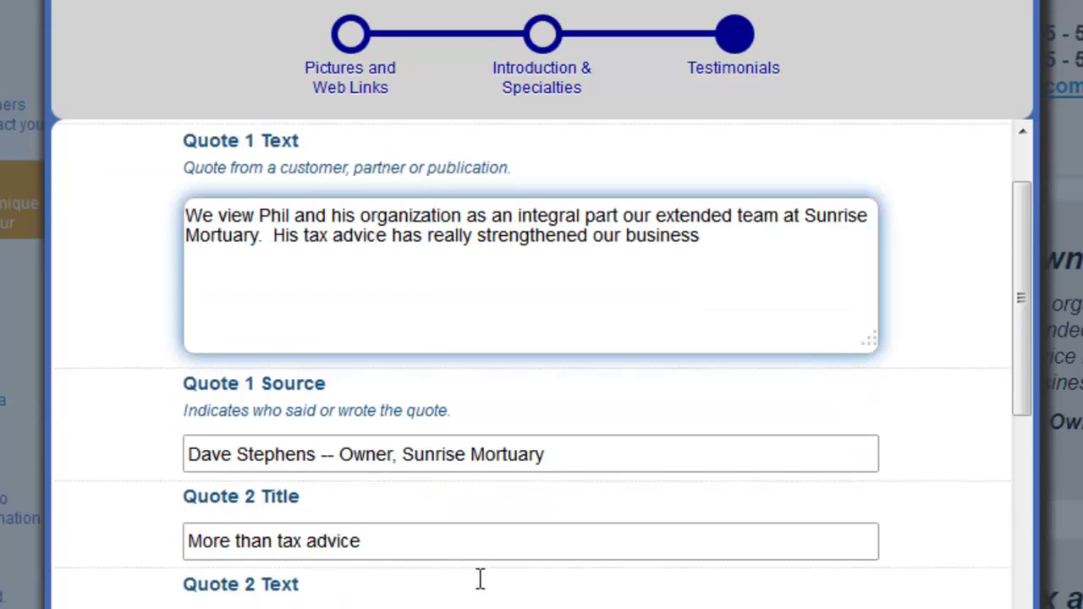
scroll(476, 583, down, 3)
scroll(476, 588, up, 10)
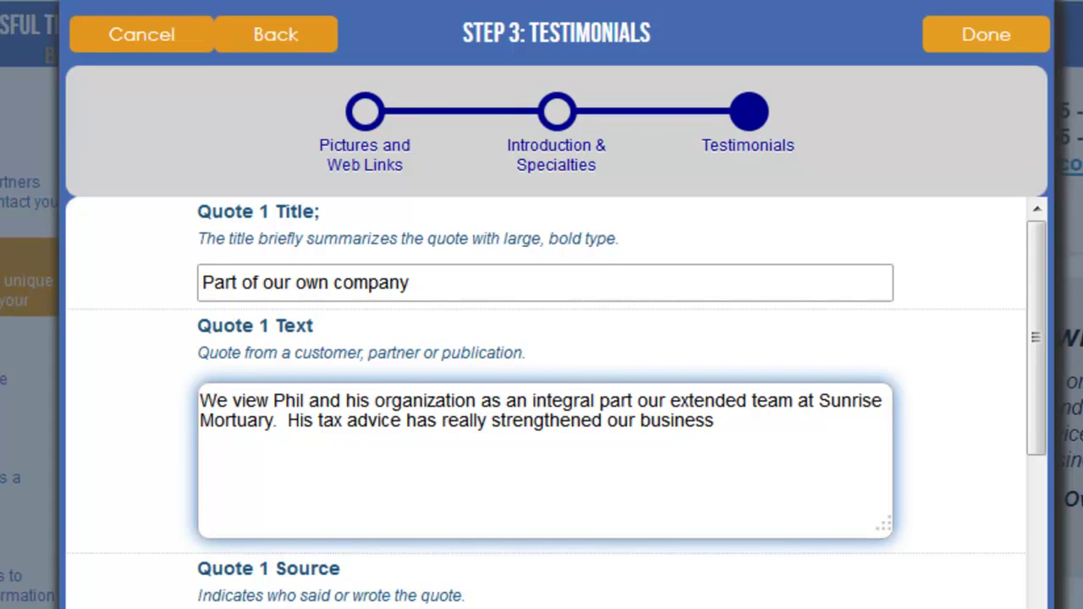
click(997, 40)
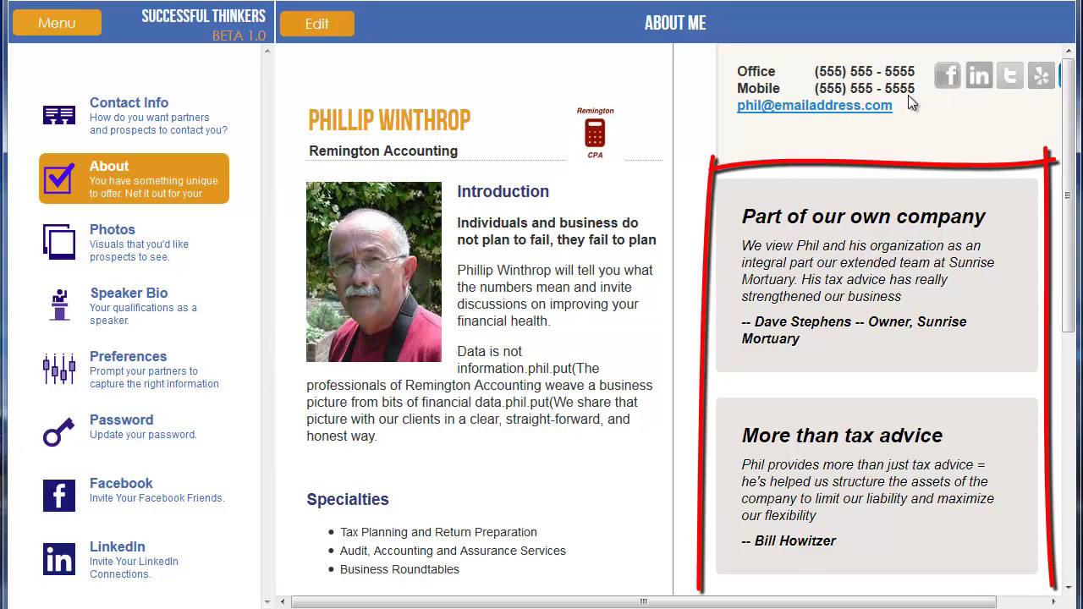
drag(745, 218, 1004, 224)
click(810, 265)
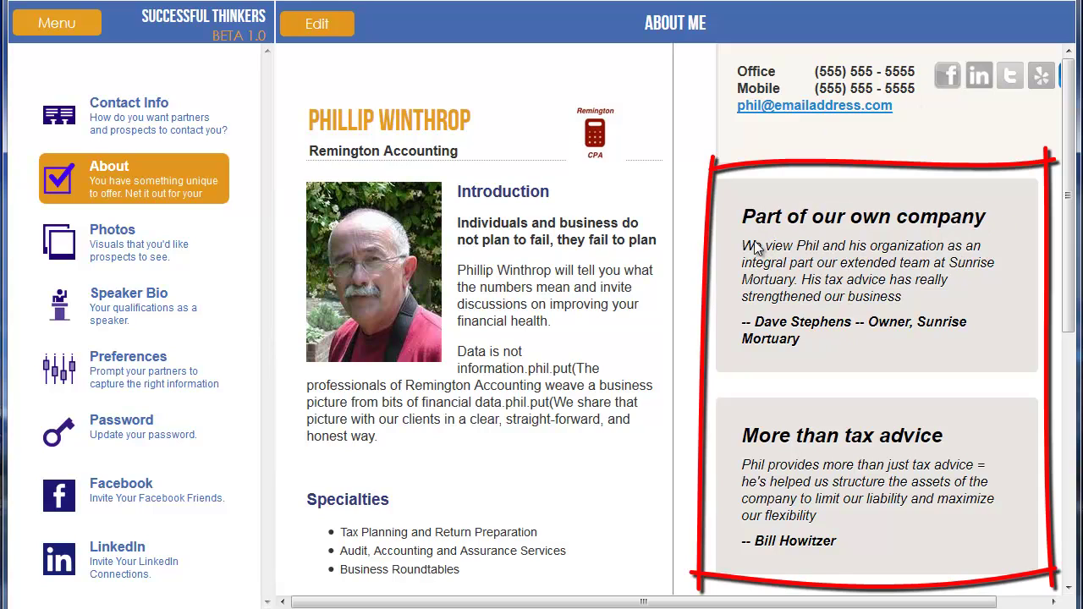
mouse_move(743, 246)
mouse_down()
mouse_move(822, 282)
mouse_move(918, 303)
mouse_up()
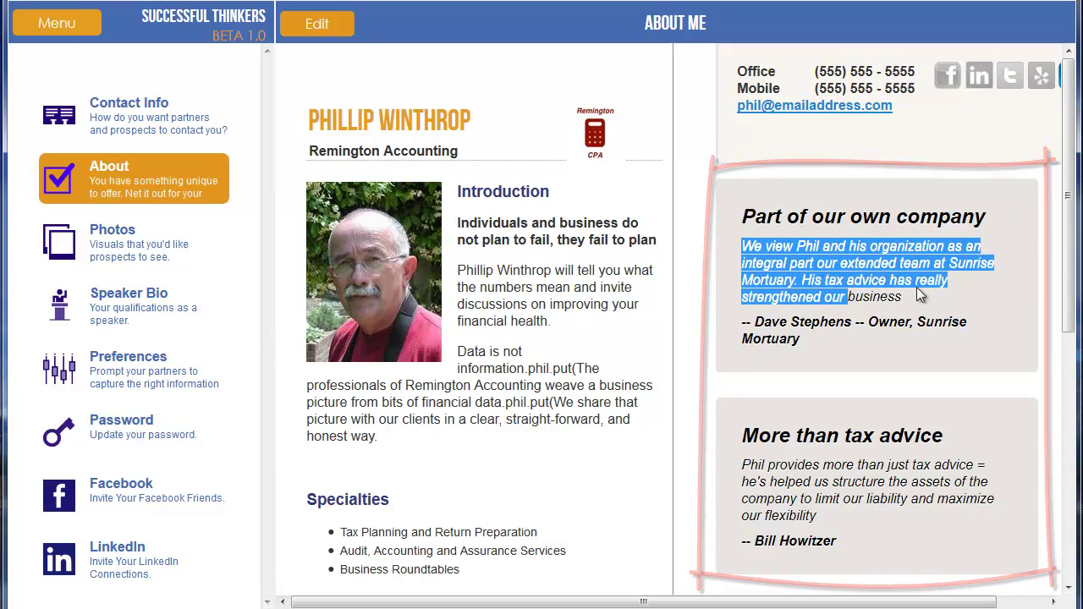
click(741, 287)
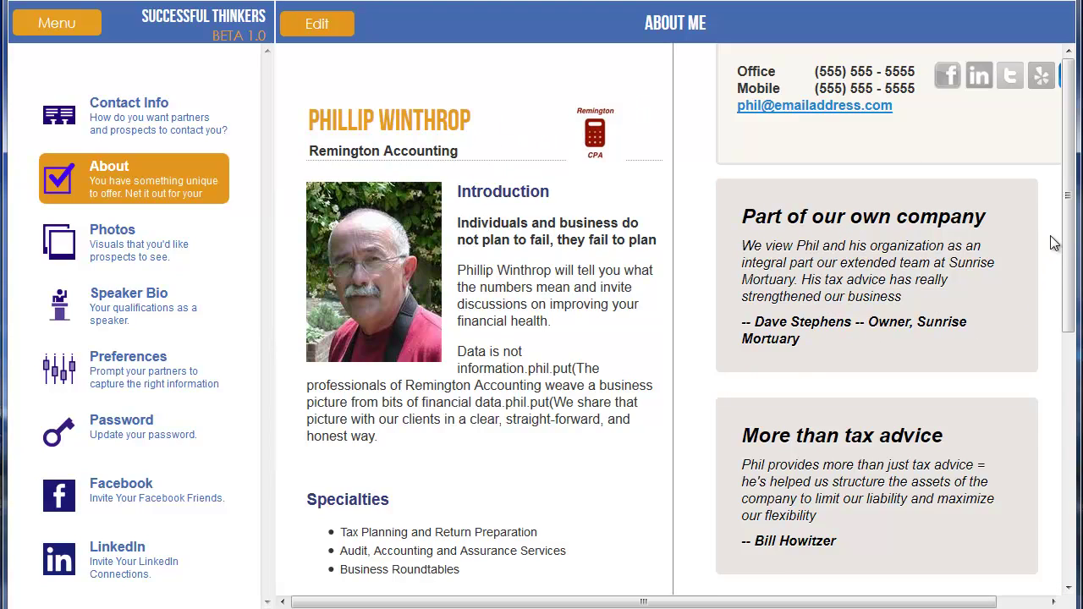
Skim the About Me introduction and Power Partners text, then switch to the My Photos page
drag(392, 247, 572, 281)
drag(489, 241, 565, 427)
click(657, 401)
drag(1070, 310, 1076, 565)
drag(538, 558, 320, 454)
click(372, 320)
drag(1068, 518, 1069, 262)
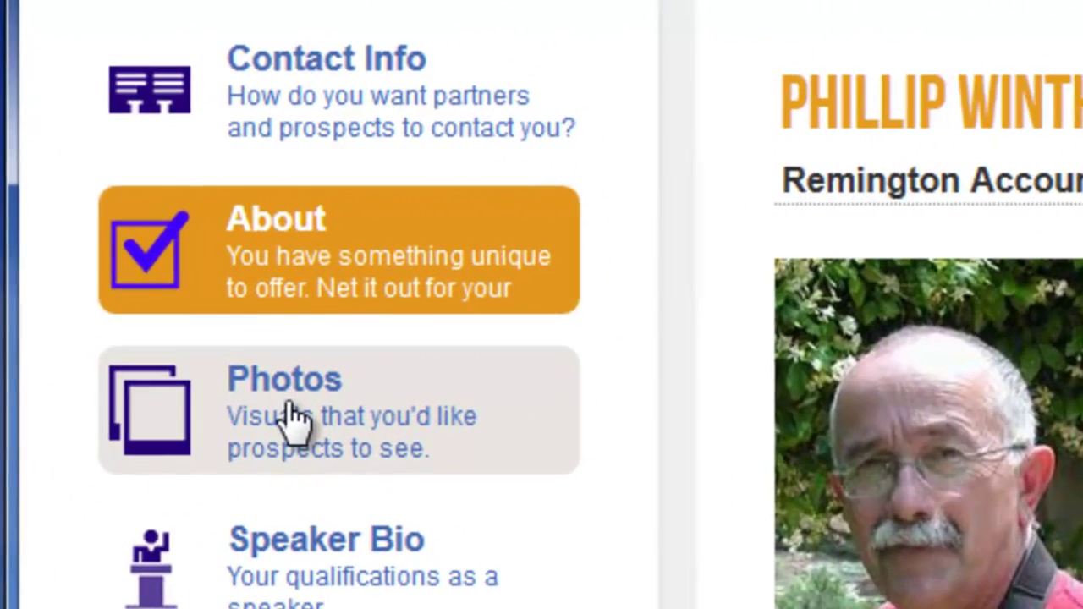
click(203, 331)
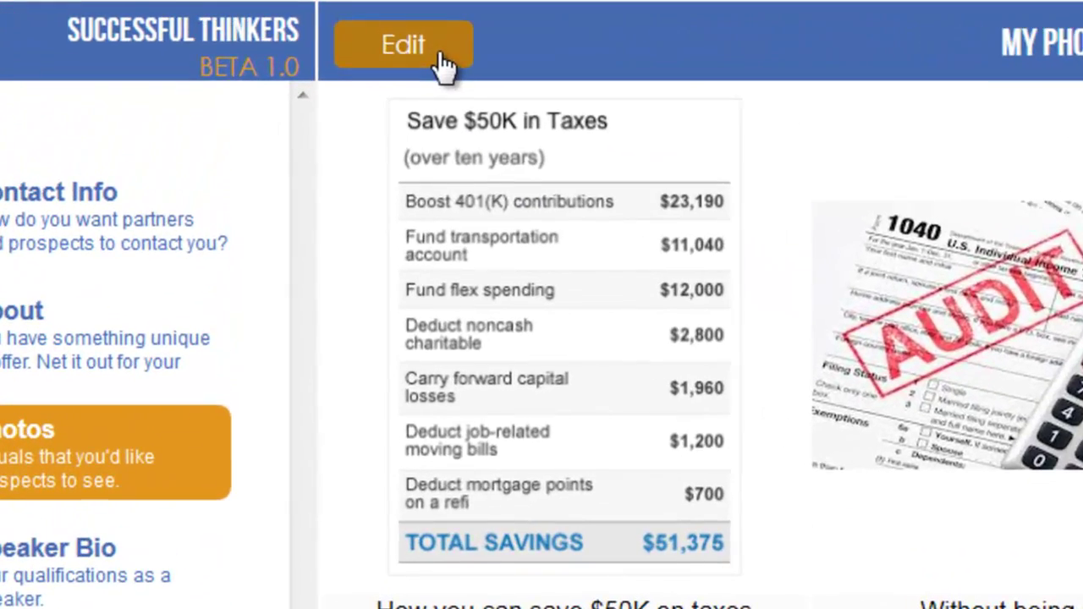
click(435, 53)
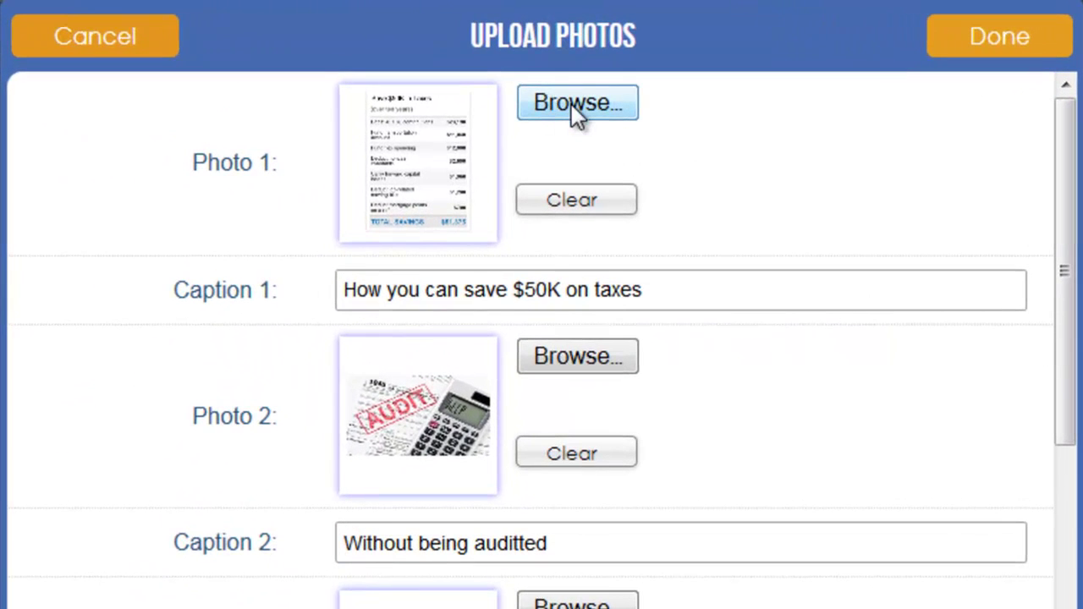
click(592, 95)
click(711, 293)
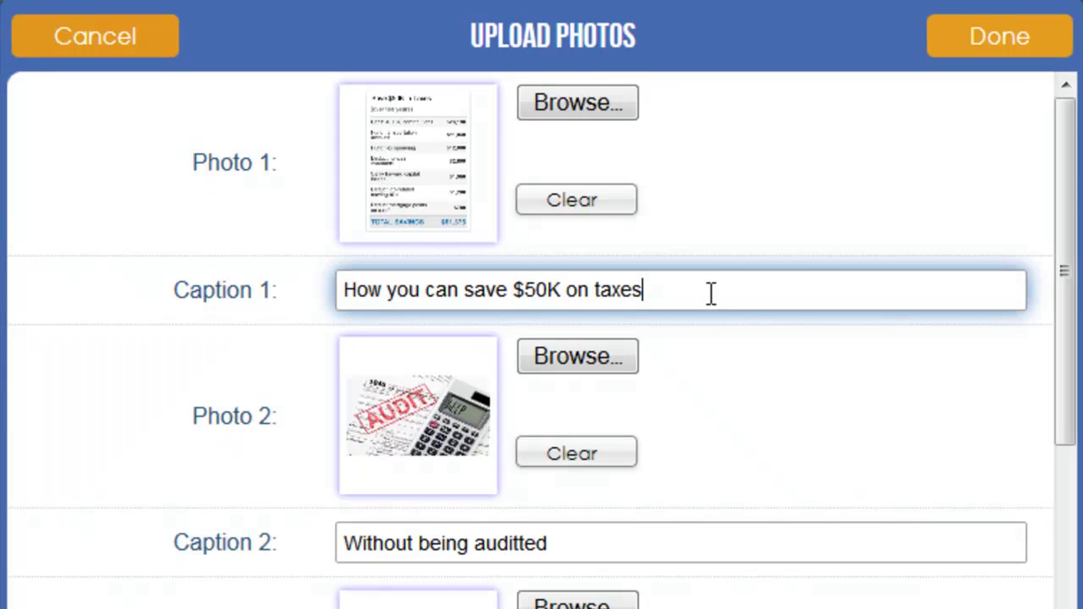
drag(846, 296, 355, 302)
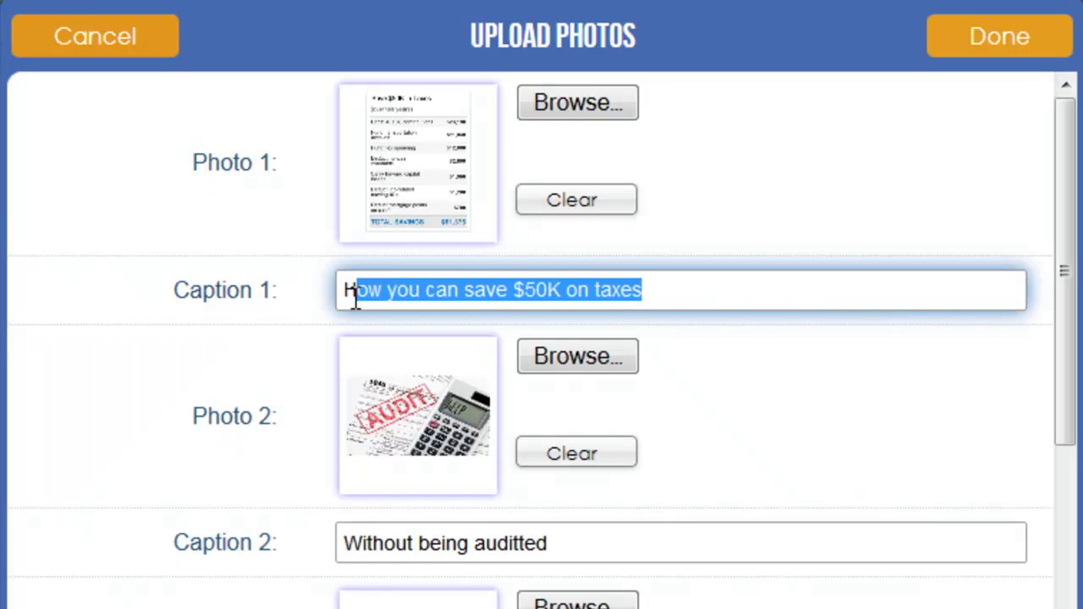
drag(1066, 430, 1040, 326)
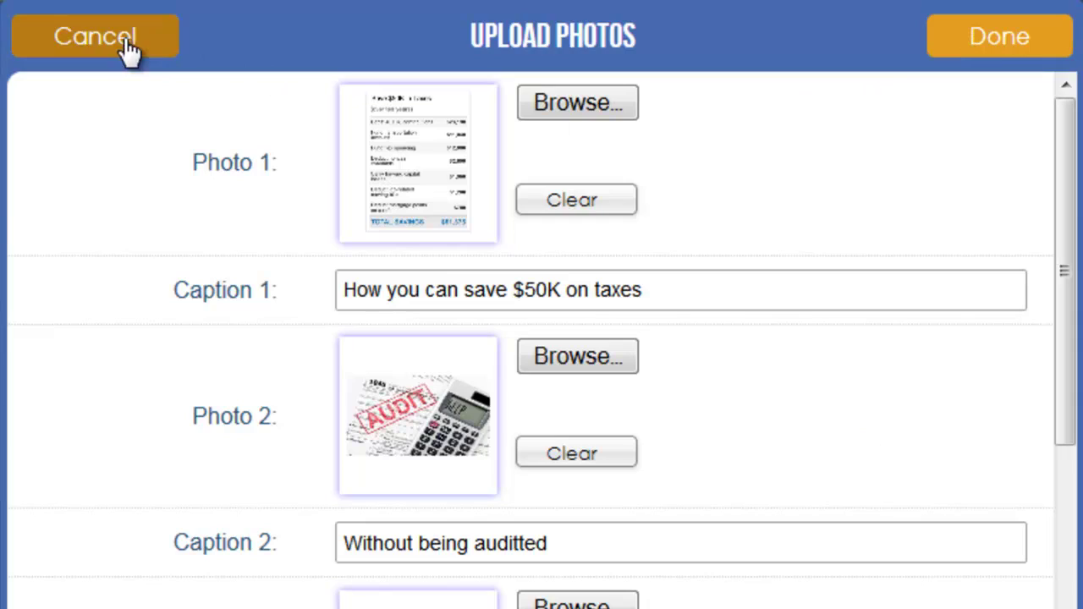
click(986, 34)
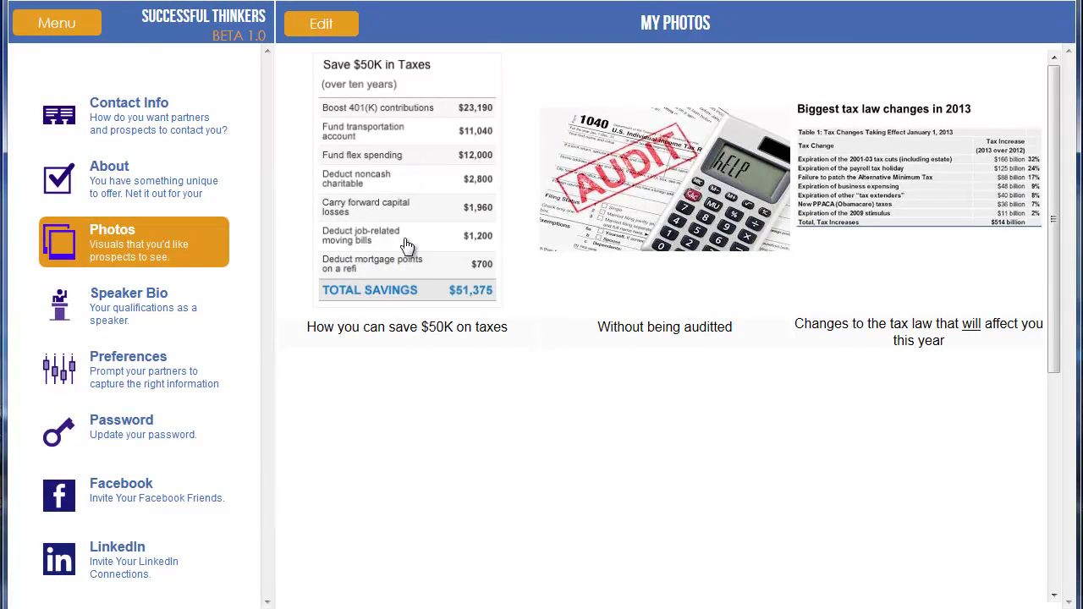
click(404, 221)
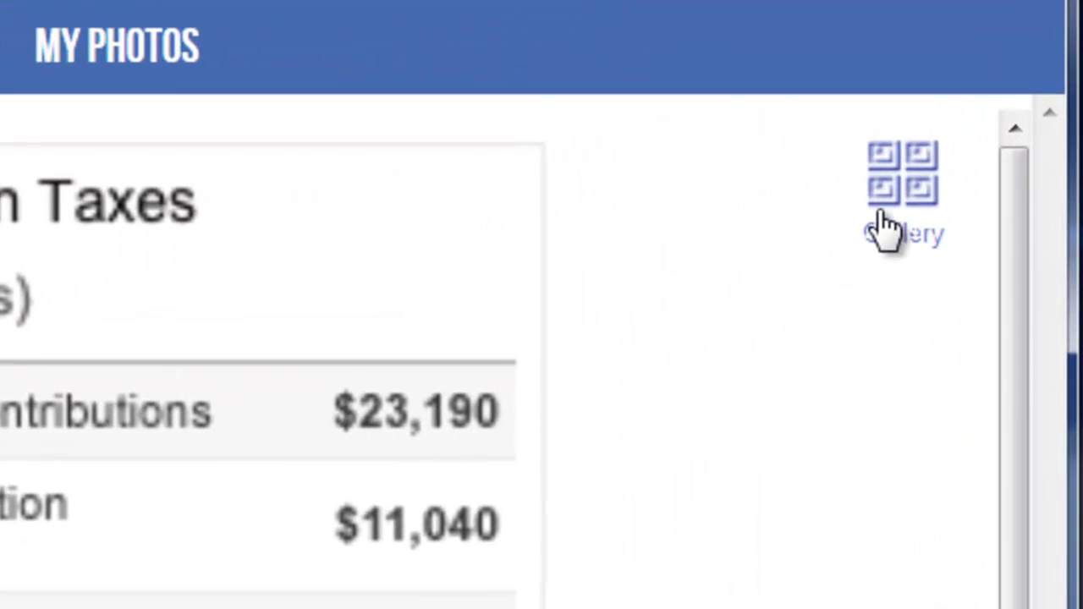
click(884, 229)
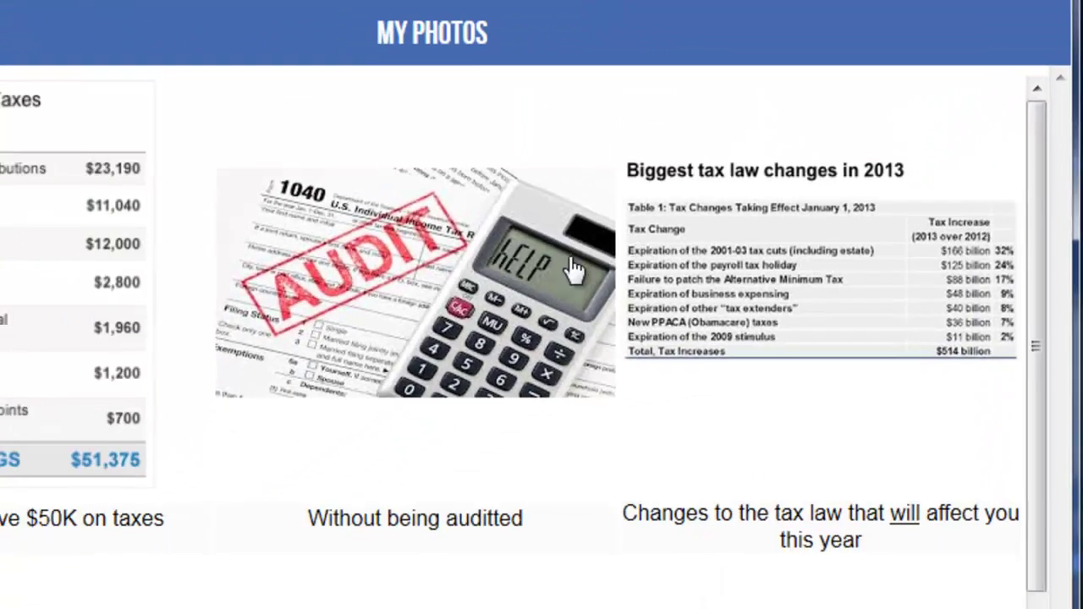